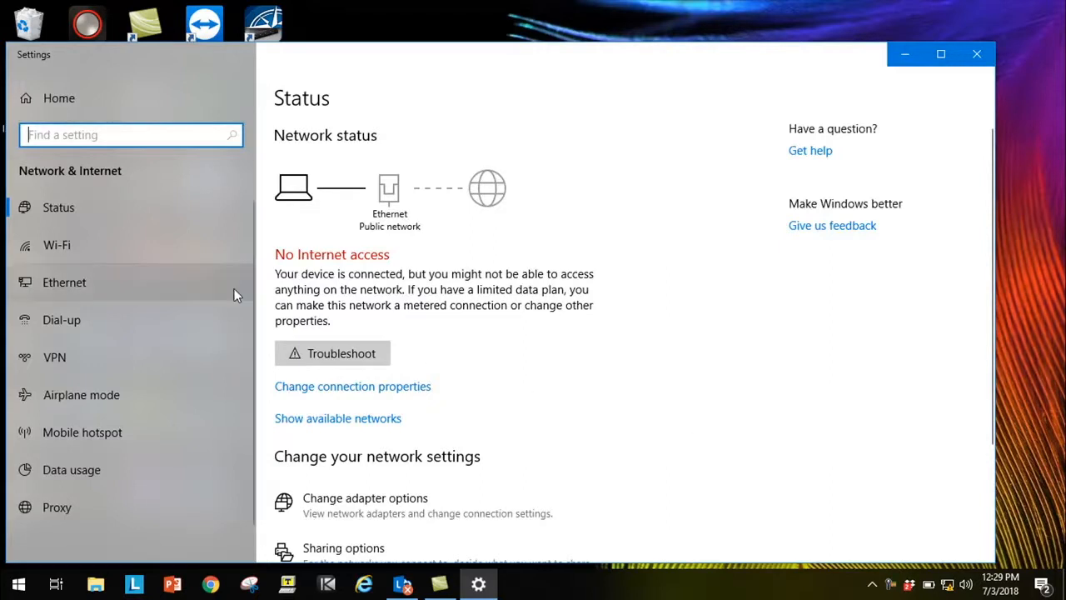
Review the Ethernet adapter's IPv4 address, subnet mask and gateway settings, and close all the network windows without changes.
left_click(174, 285)
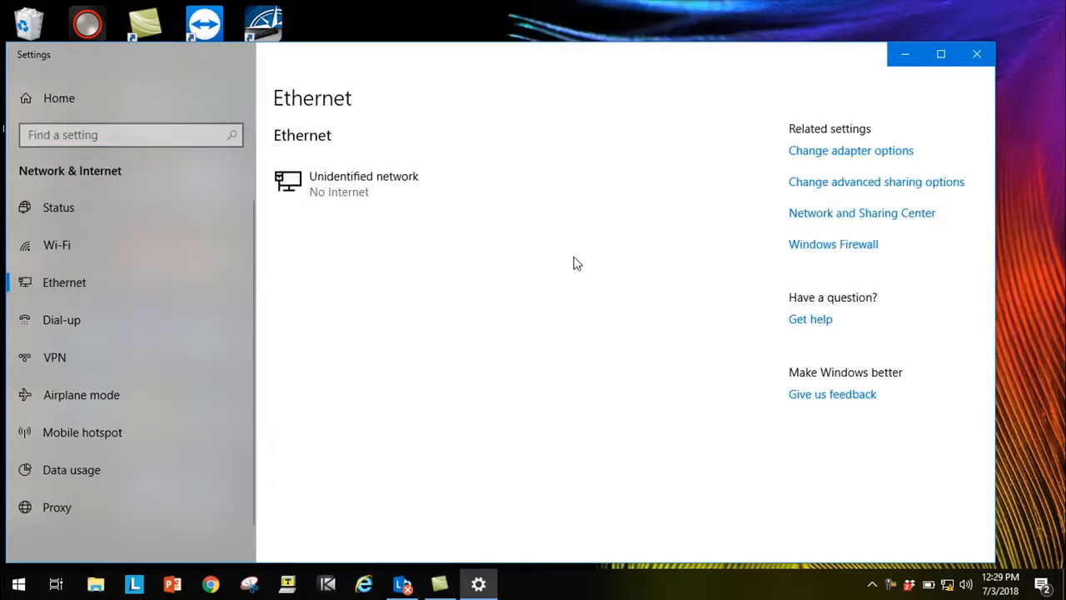
left_click(832, 153)
double_click(586, 138)
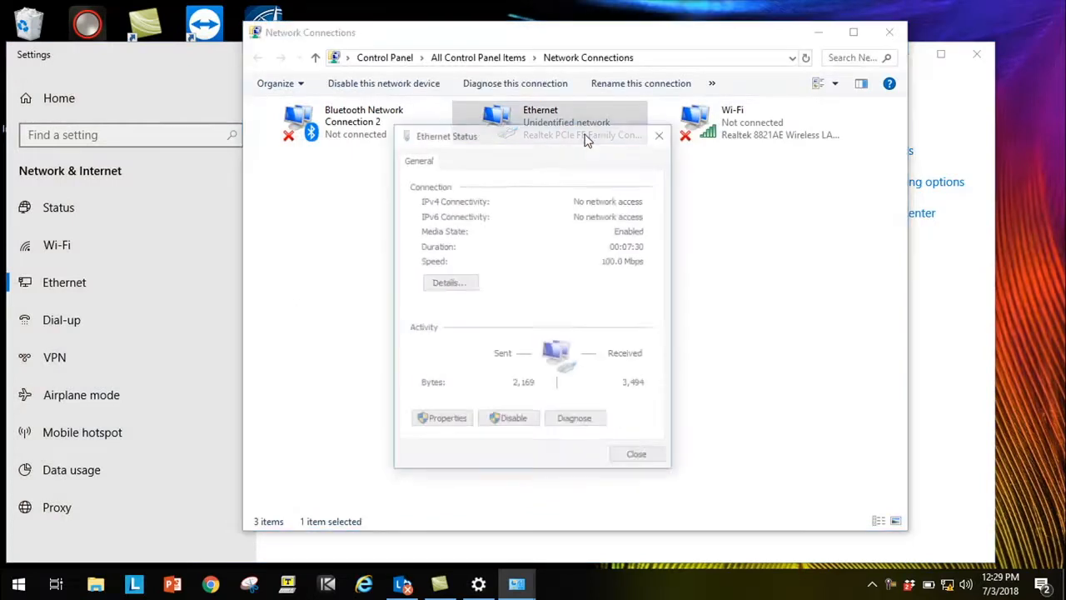
left_click(449, 422)
double_click(490, 313)
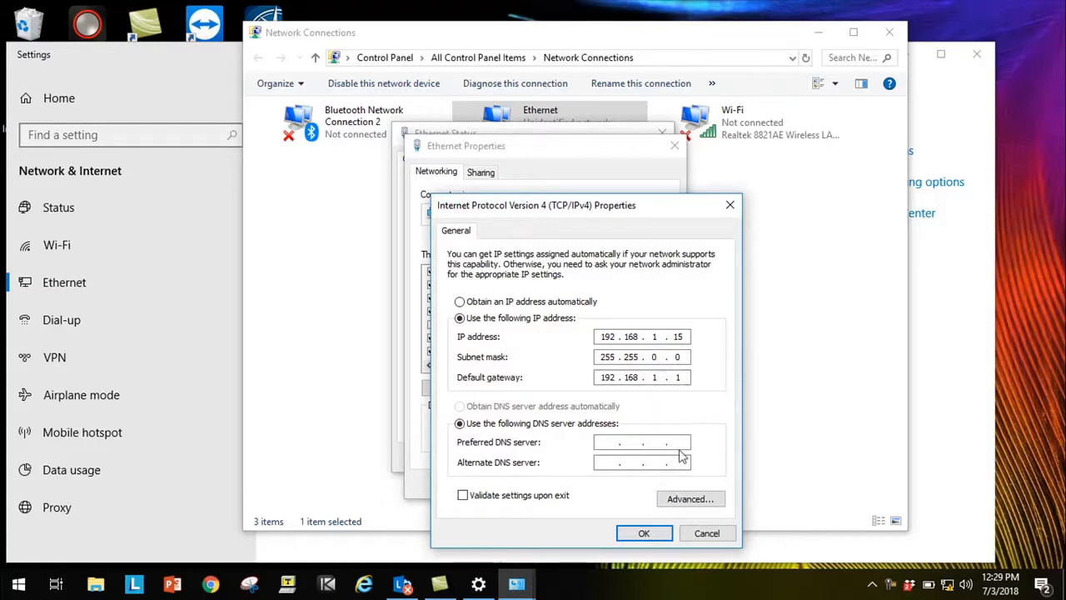
left_click(730, 206)
left_click(675, 146)
left_click(663, 134)
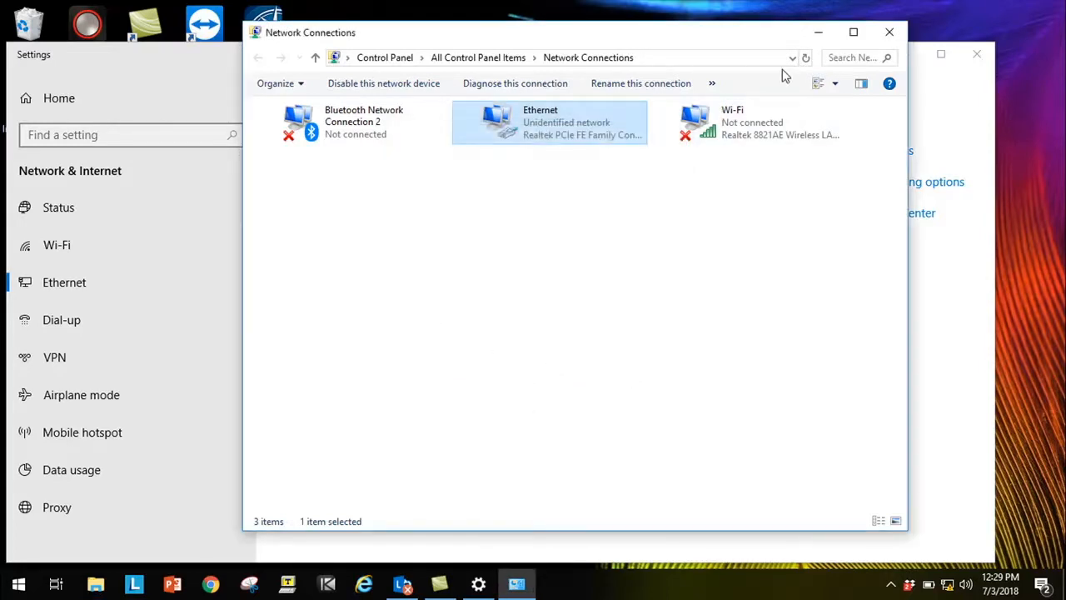
left_click(888, 33)
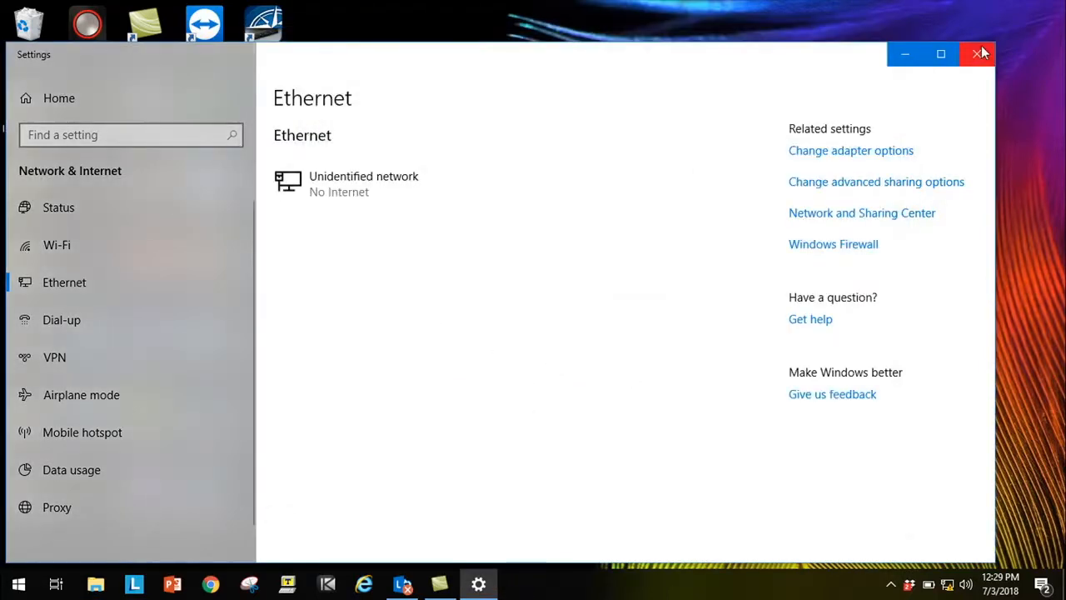
left_click(976, 54)
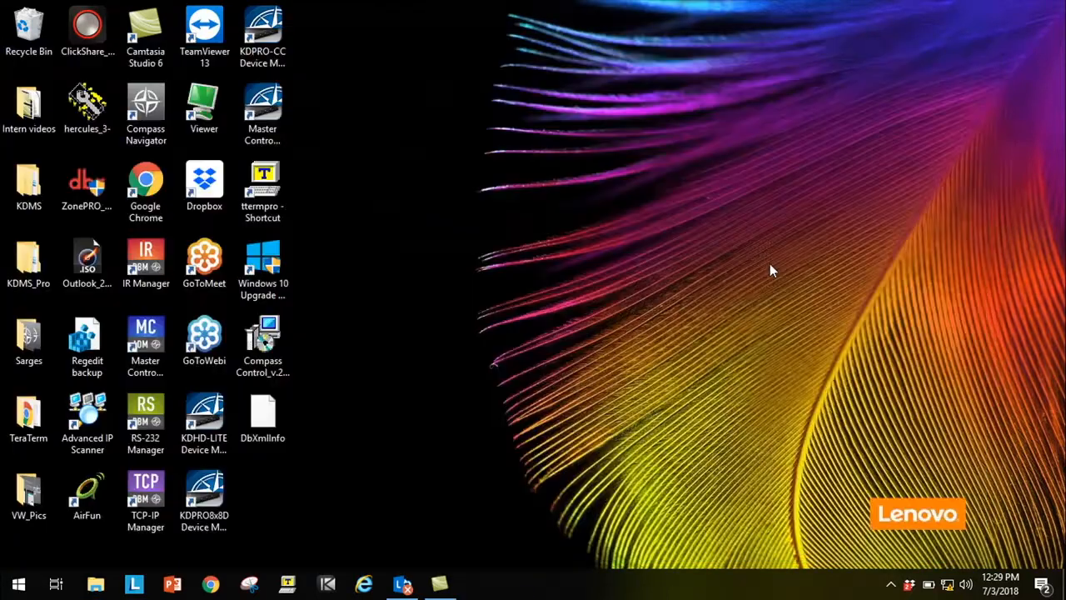
Open Key Digital Management Software Pro and scan the network for connected Key Digital devices.
left_click(329, 584)
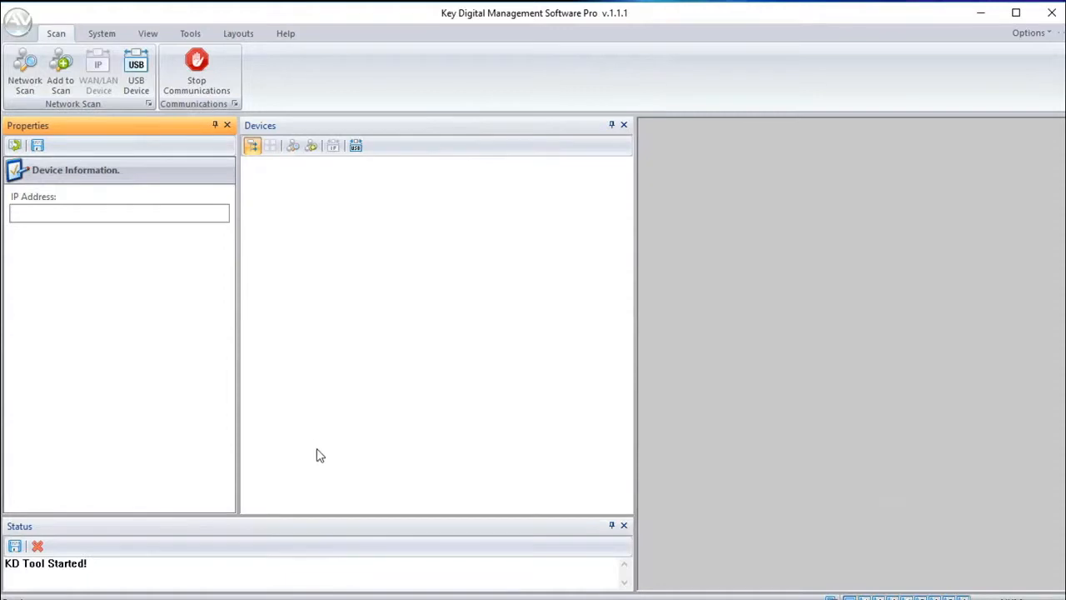
left_click(26, 77)
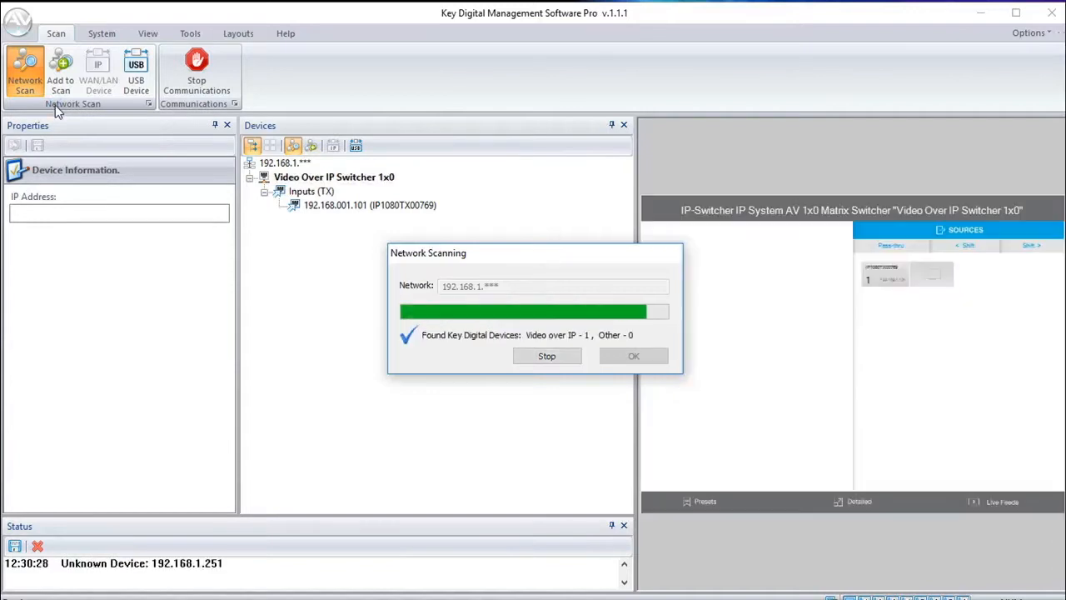
left_click(617, 356)
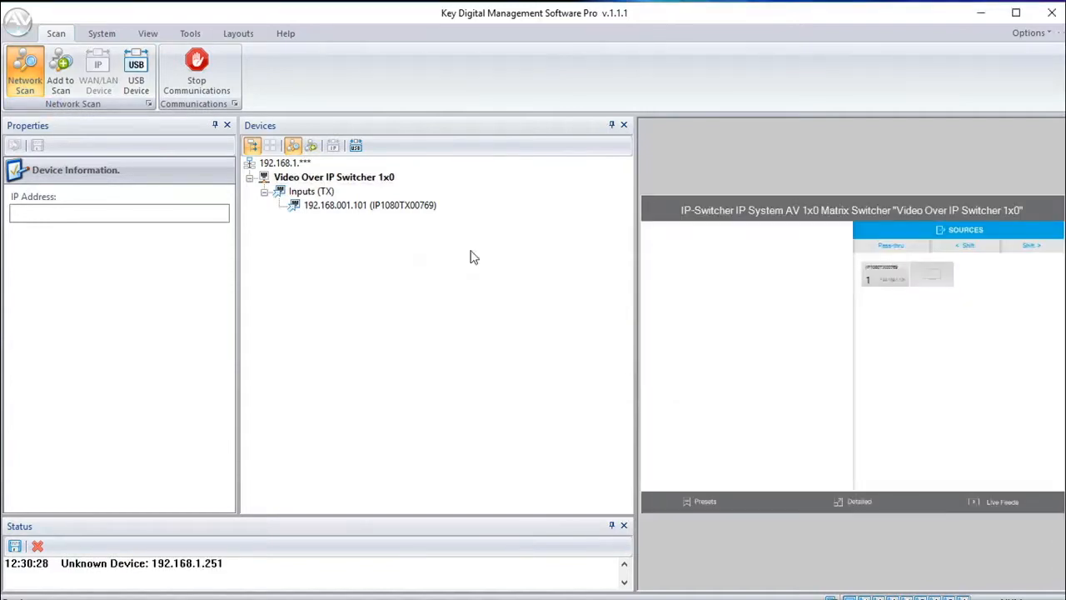
Name the detected transmitter at 192.168.001.101 "Source 1" and set its group ID to 1.
left_click(412, 207)
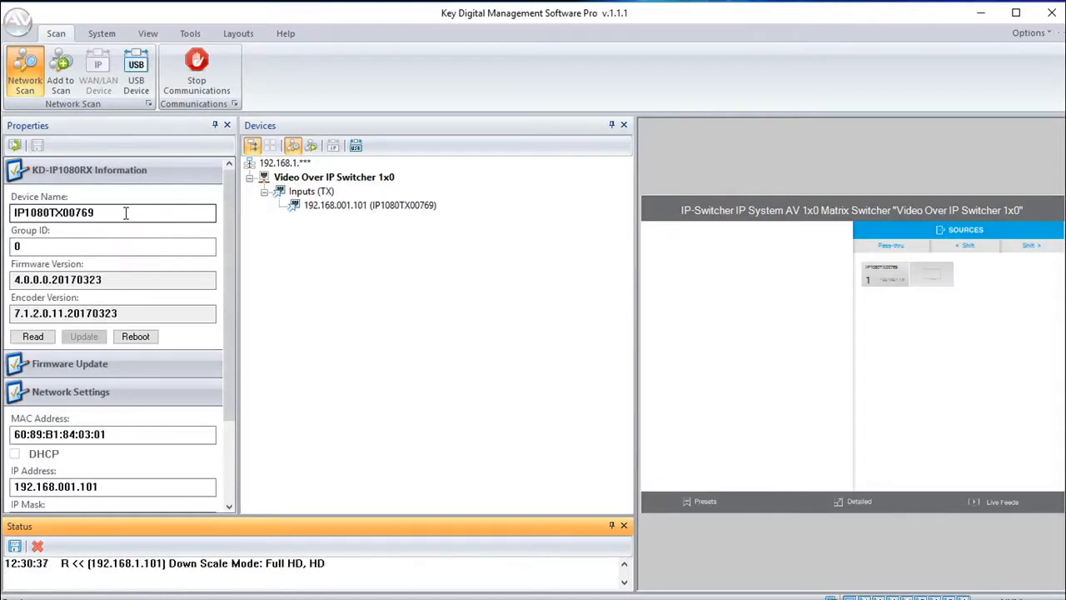
left_click_drag(125, 213, 12, 214)
type("Video Source 1")
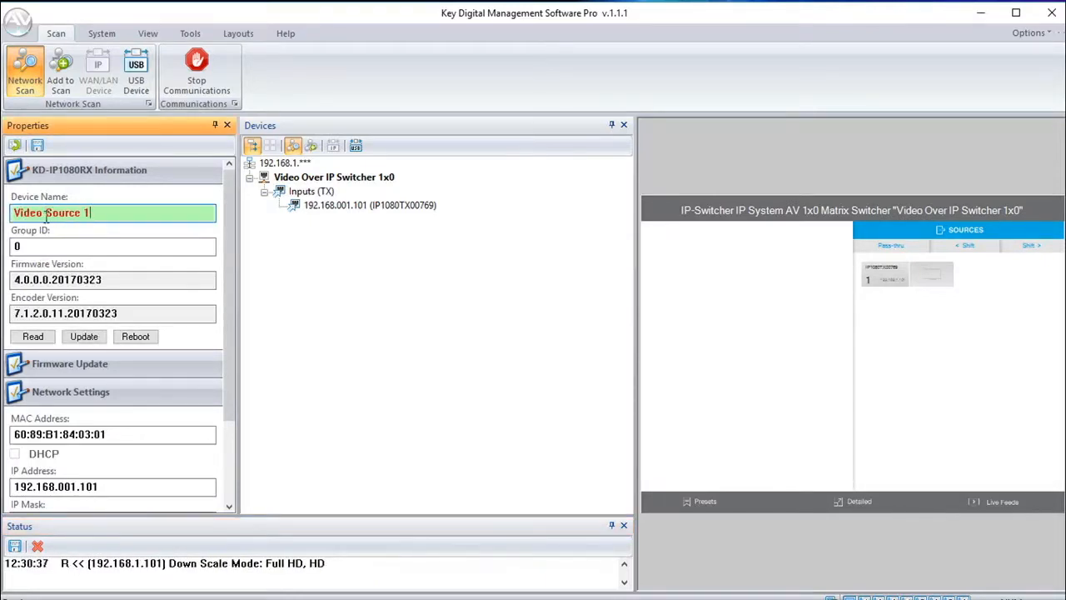
left_click_drag(46, 214, 3, 252)
key("BackSpace")
type("1")
Set Source 1's IP address to 192.168.001.11 and write the updated settings to the device.
left_click(227, 371)
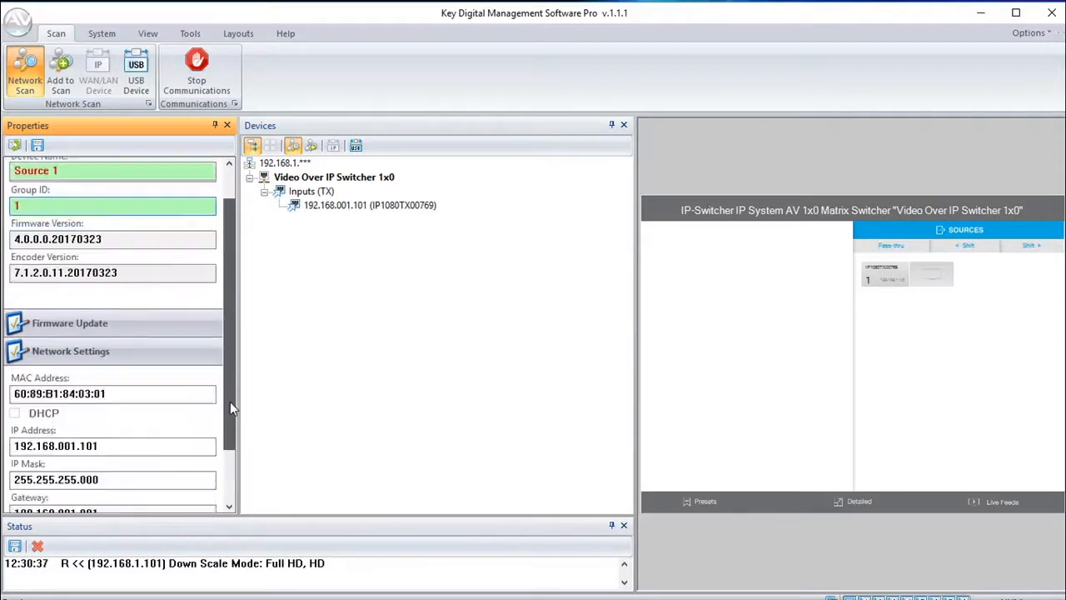
left_click(83, 403)
key("Delete")
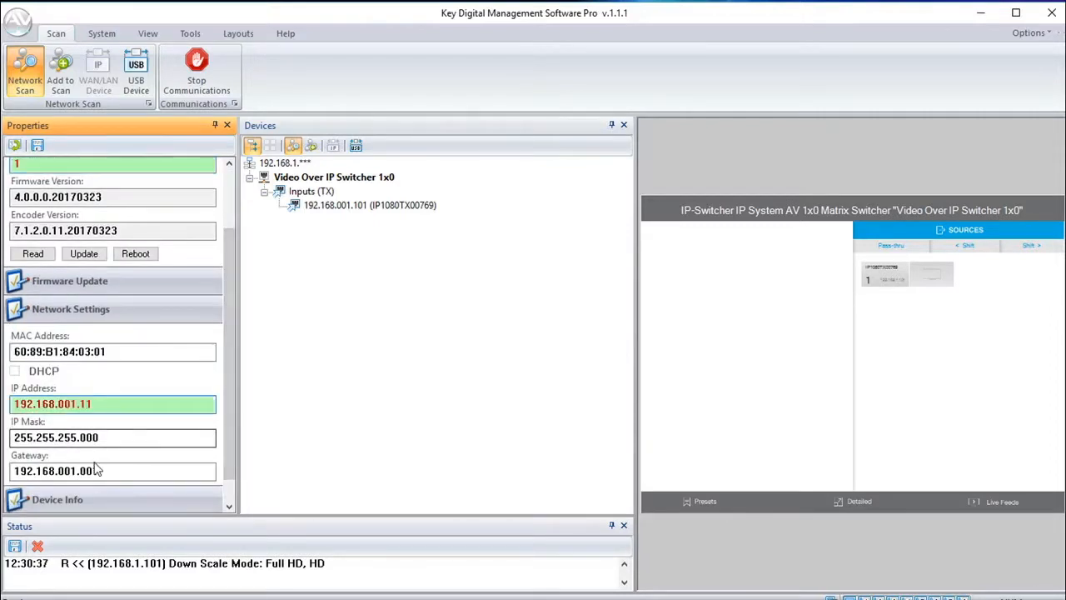
left_click_drag(231, 469, 237, 485)
left_click(38, 146)
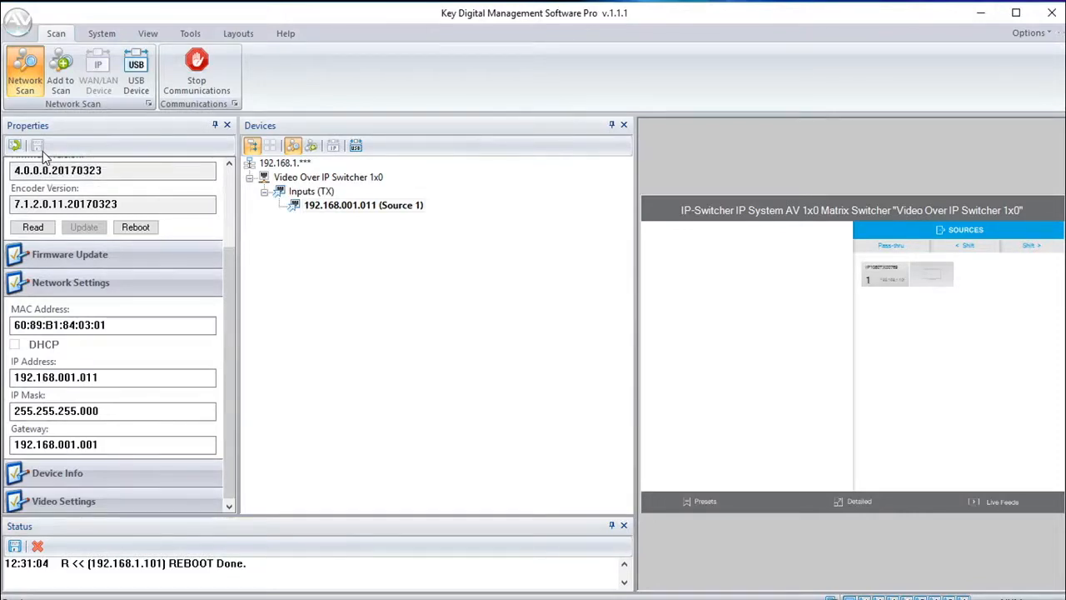
Rescan the network and select the second transmitter at 192.168.001.101.
left_click(25, 78)
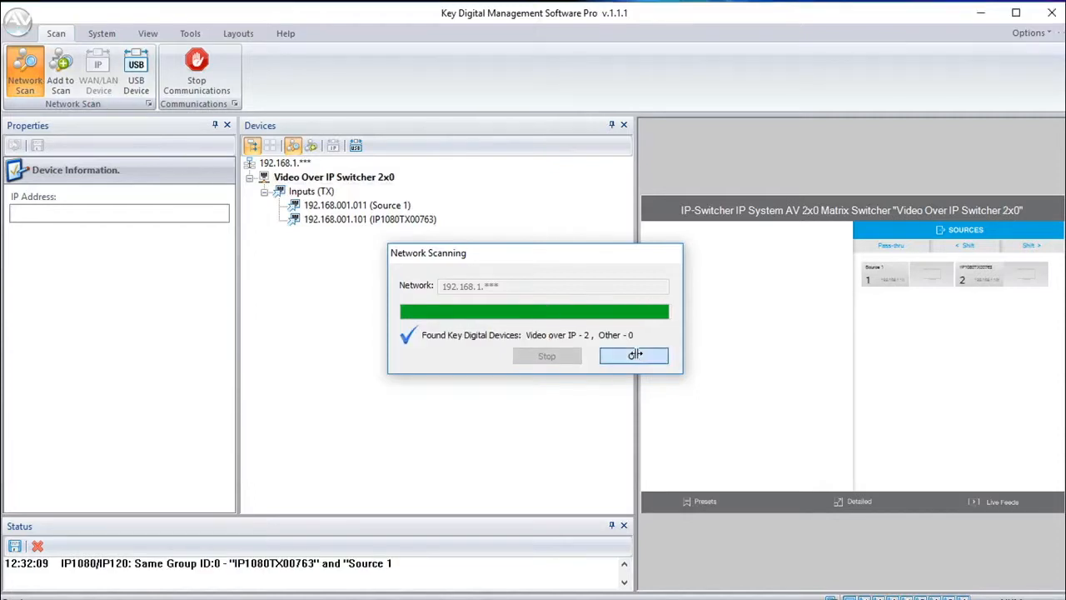
left_click(634, 356)
left_click(367, 220)
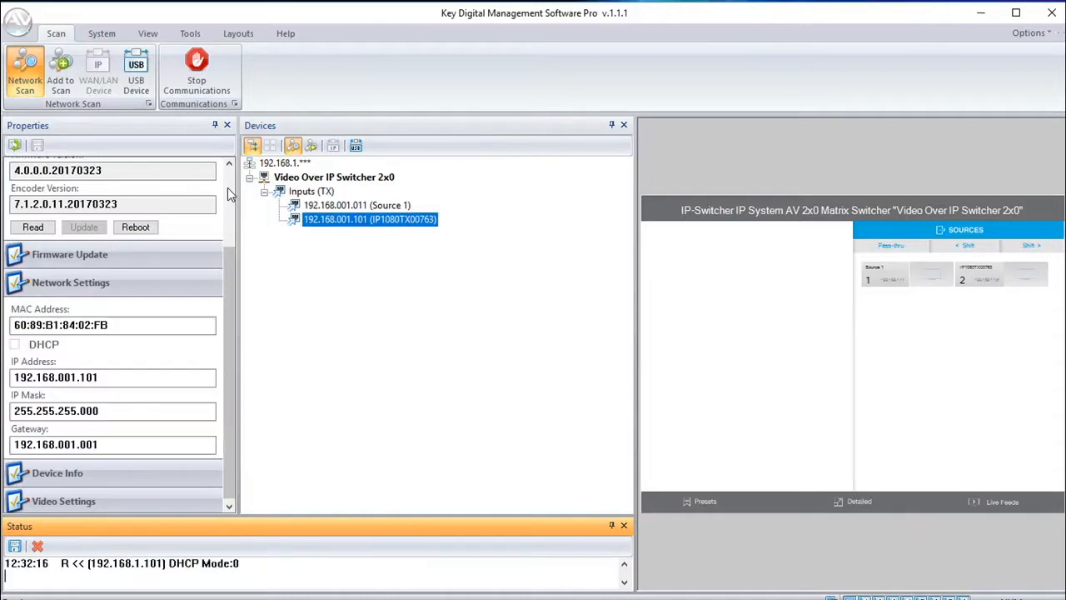
Name the second transmitter "Source 2" and set its group ID to 2.
scroll(227, 187, "up", 3)
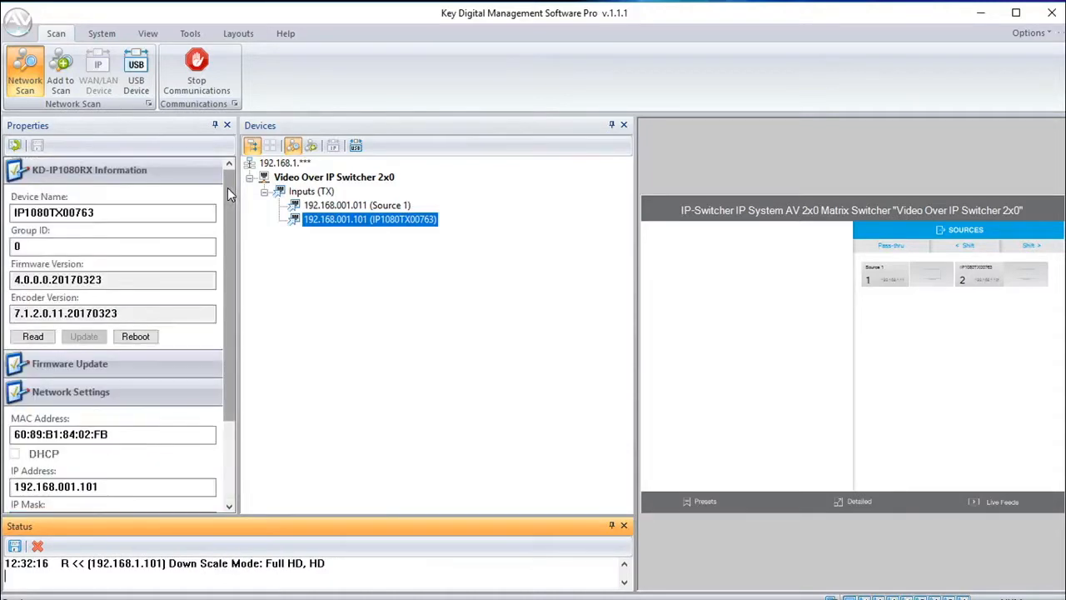
left_click_drag(142, 209, 10, 210)
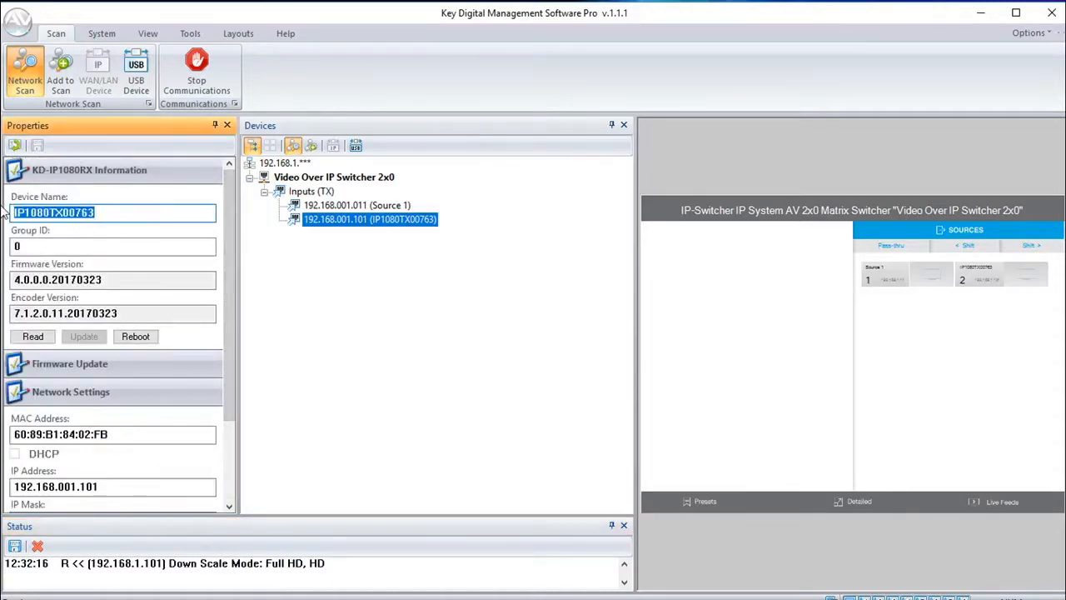
type("Source 2")
key("Tab")
type("1")
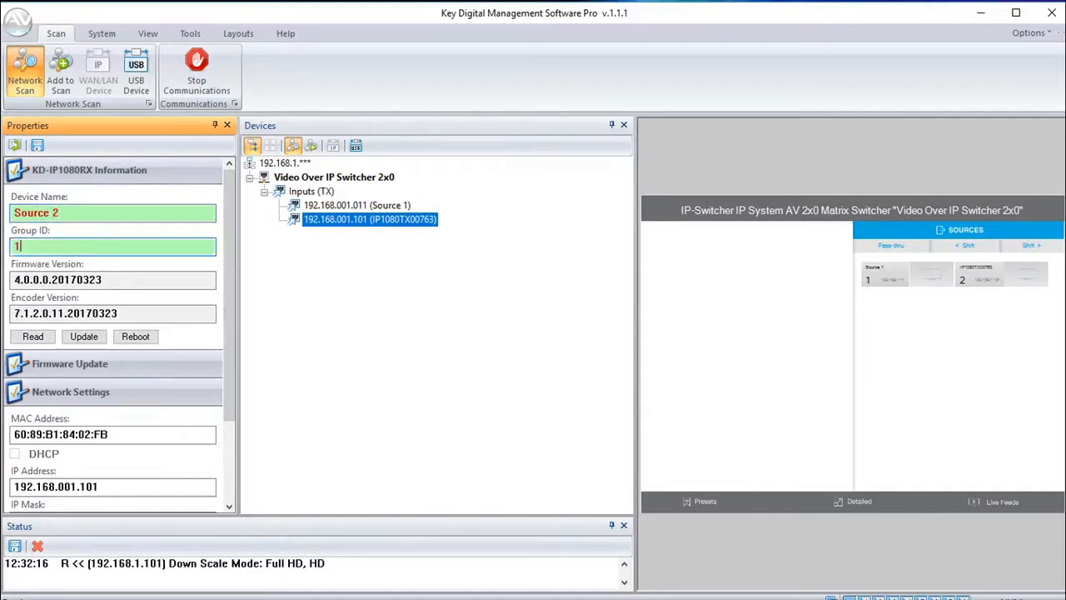
key("BackSpace")
type("2")
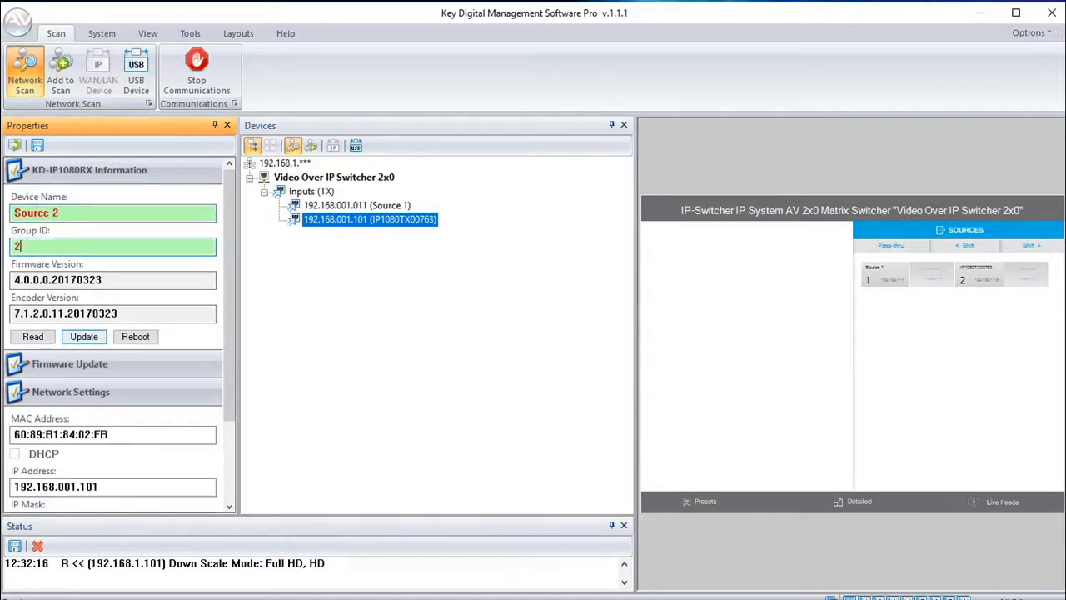
Set Source 2's IP address to 192.168.001.12 and write the updated settings to the device.
left_click_drag(231, 352, 232, 412)
left_click_drag(85, 382, 117, 381)
type("2")
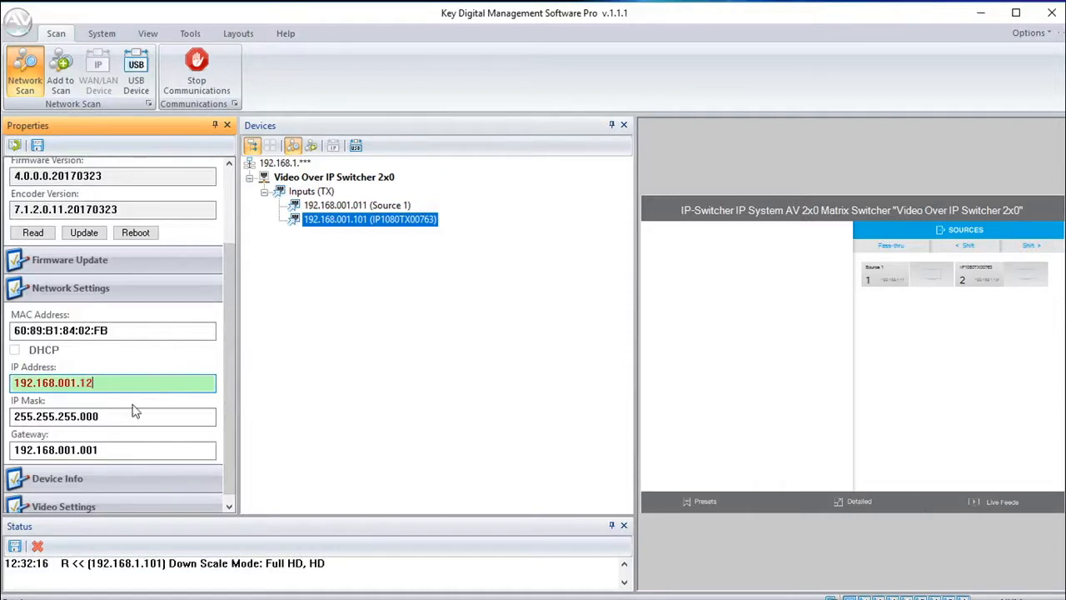
left_click(37, 145)
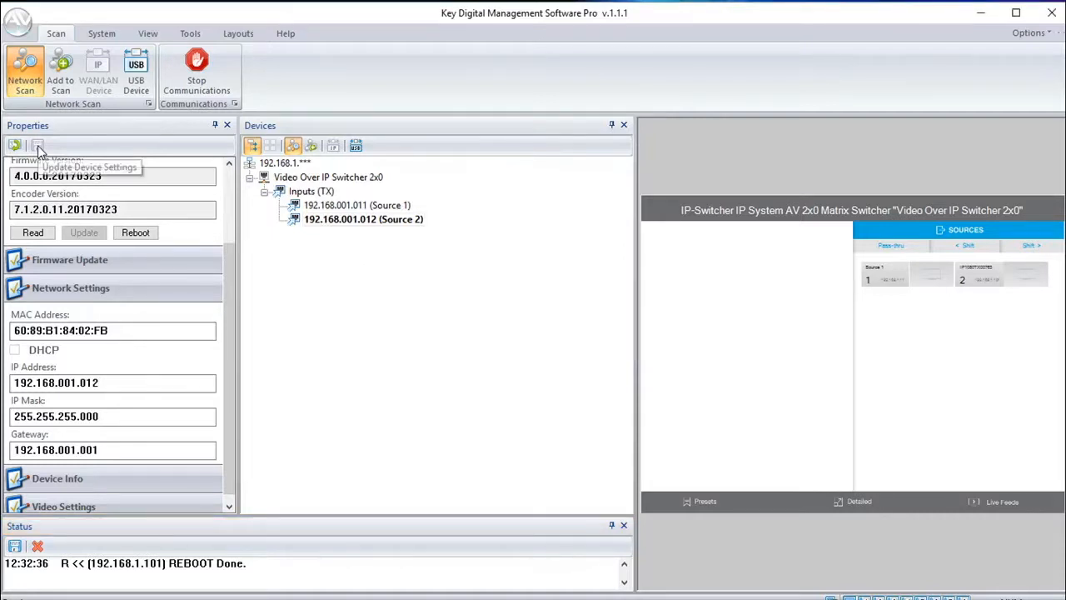
left_click(37, 145)
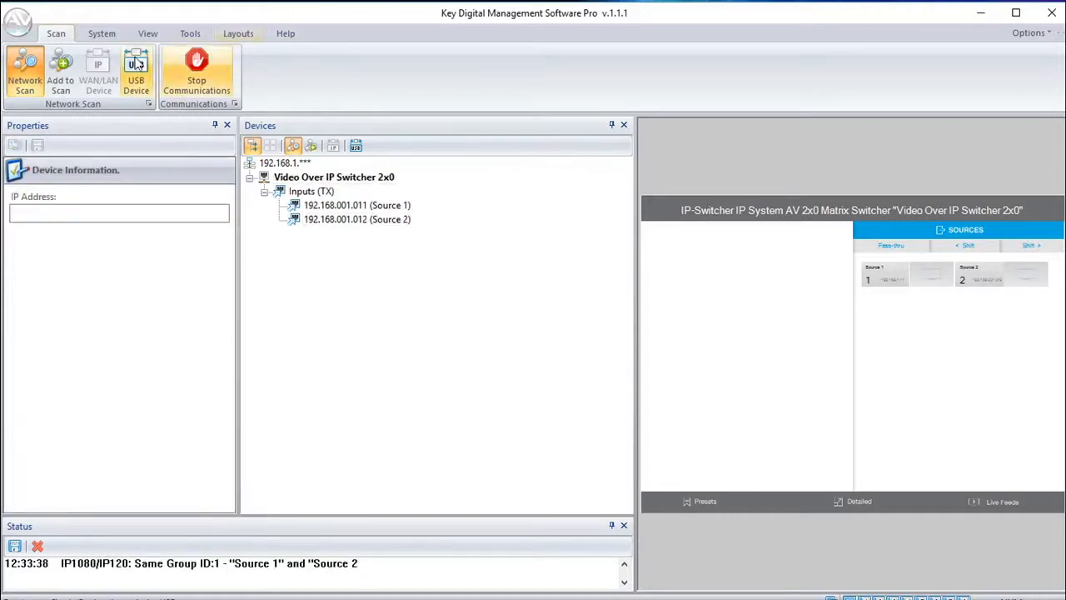
Scan the network for the first receiver and select it at 192.168.001.201.
left_click(23, 75)
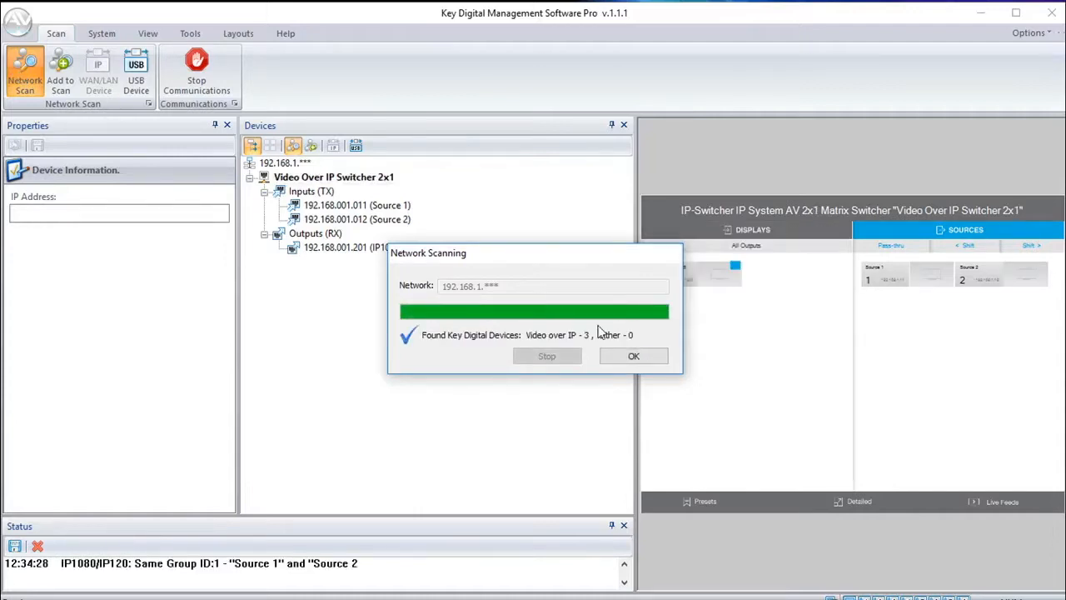
left_click(633, 355)
left_click(325, 248)
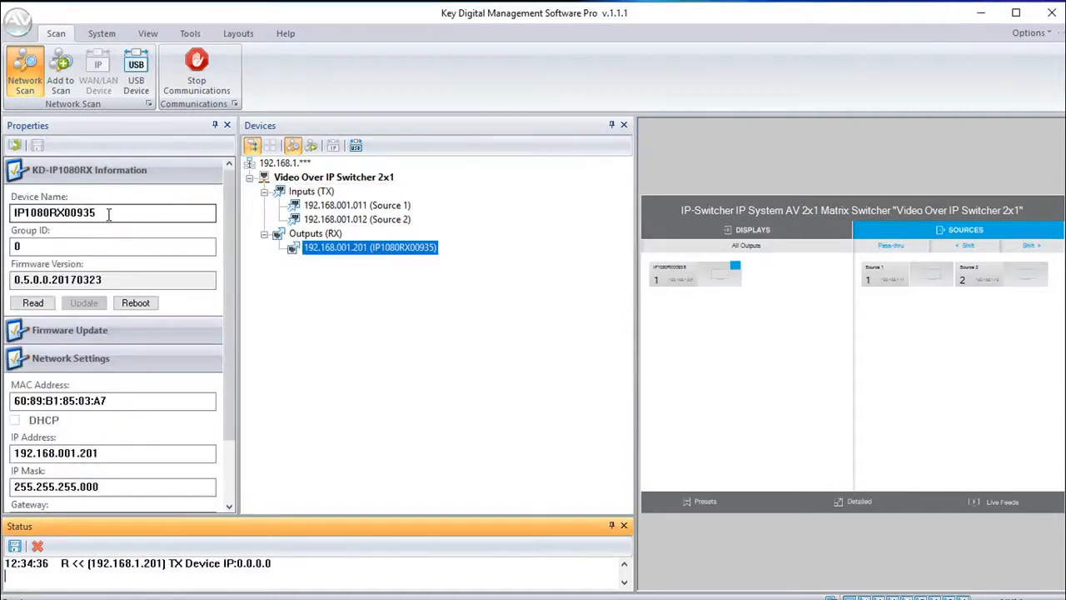
Name the first receiver "Display 1" and set its group ID to 1.
double_click(108, 213)
type("Di")
left_click_drag(50, 247, 4, 216)
type("1")
Set Display 1's IP address to 192.168.001.21 and write the updated settings to the device.
left_click_drag(230, 395, 238, 459)
left_click(88, 375)
key("Delete")
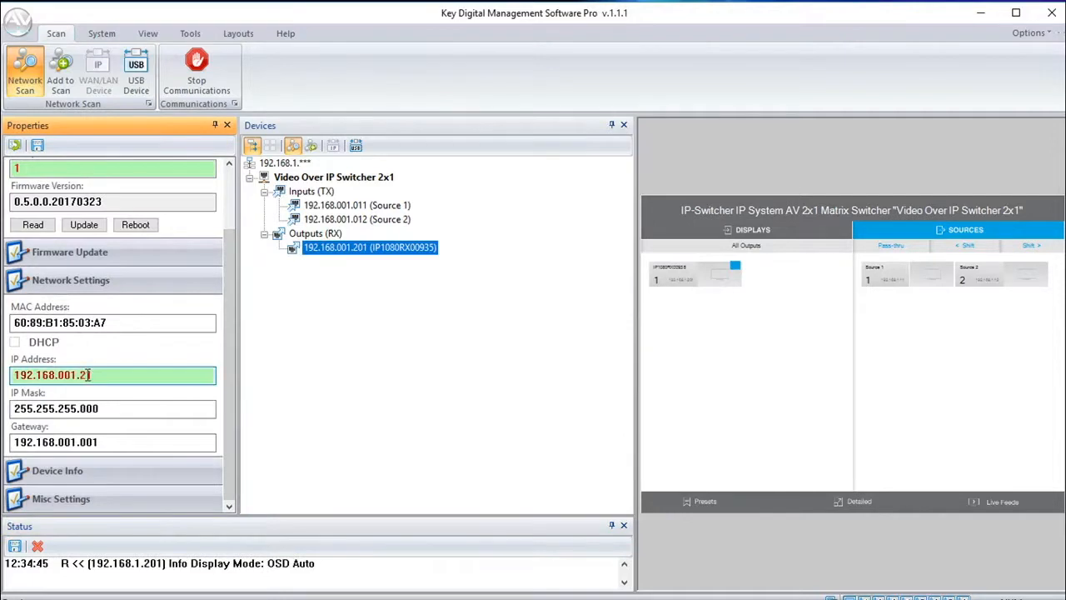
left_click(36, 145)
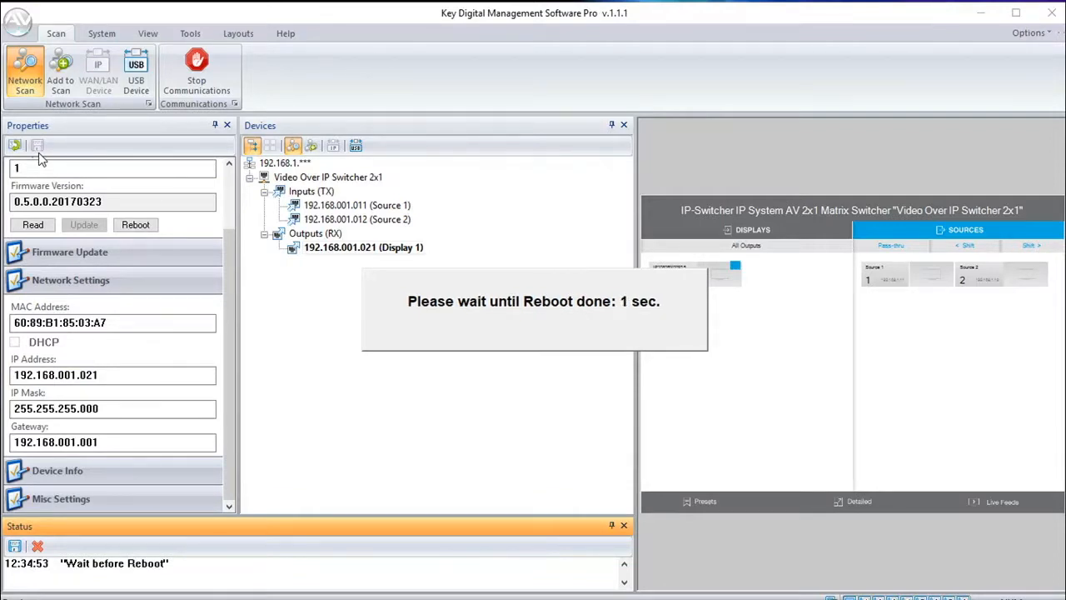
Scan for the second receiver and select it at 192.168.001.201 in the device list.
left_click(60, 88)
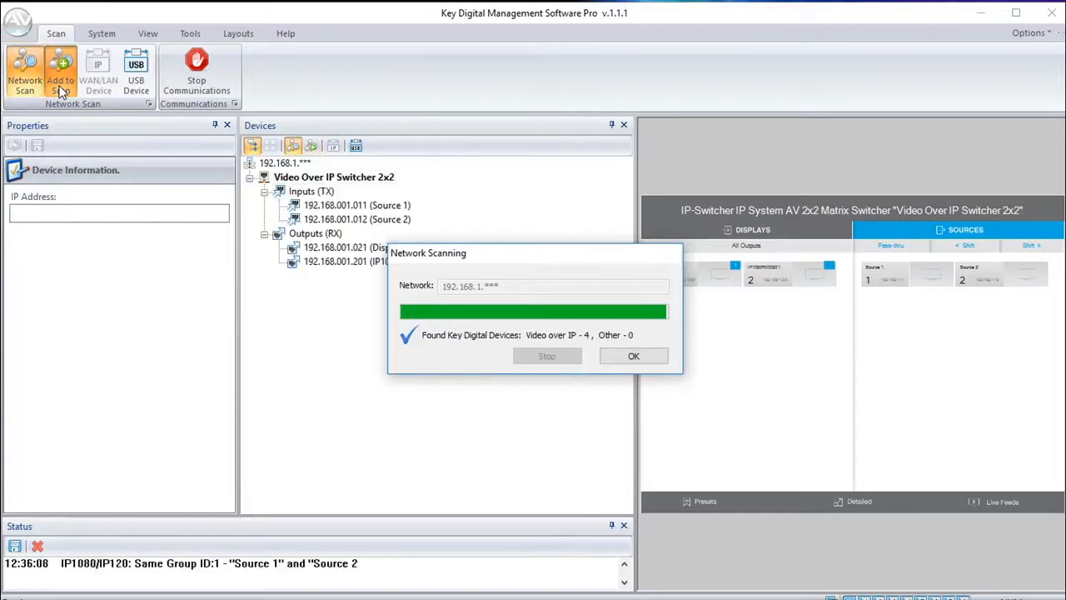
left_click(633, 356)
left_click(374, 265)
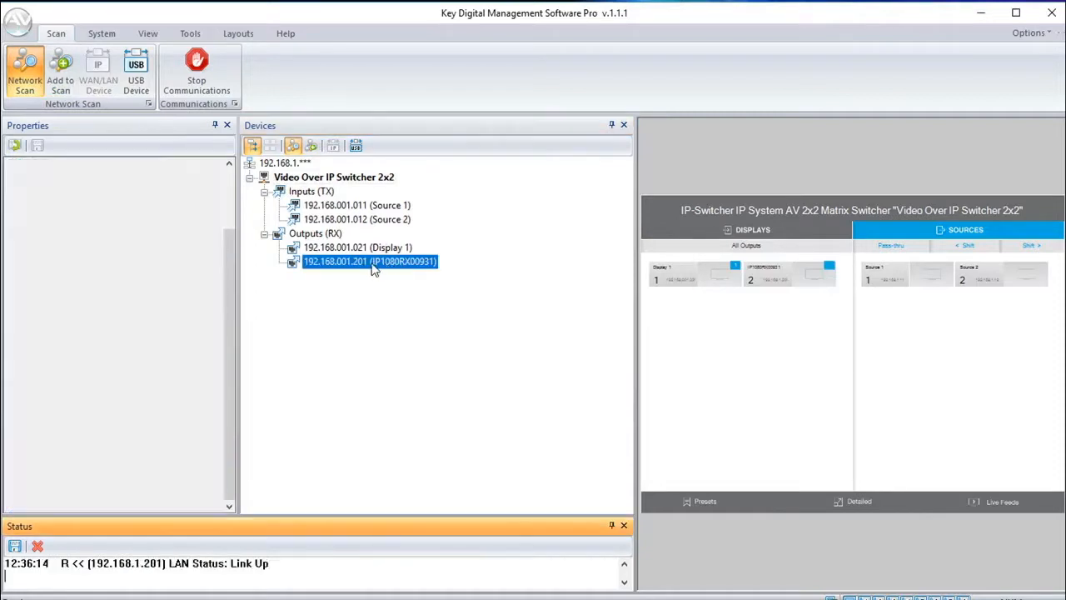
Name the second receiver "Display 2" and set its group ID to 1.
scroll(228, 185, "up", 2)
left_click_drag(141, 211, 5, 218)
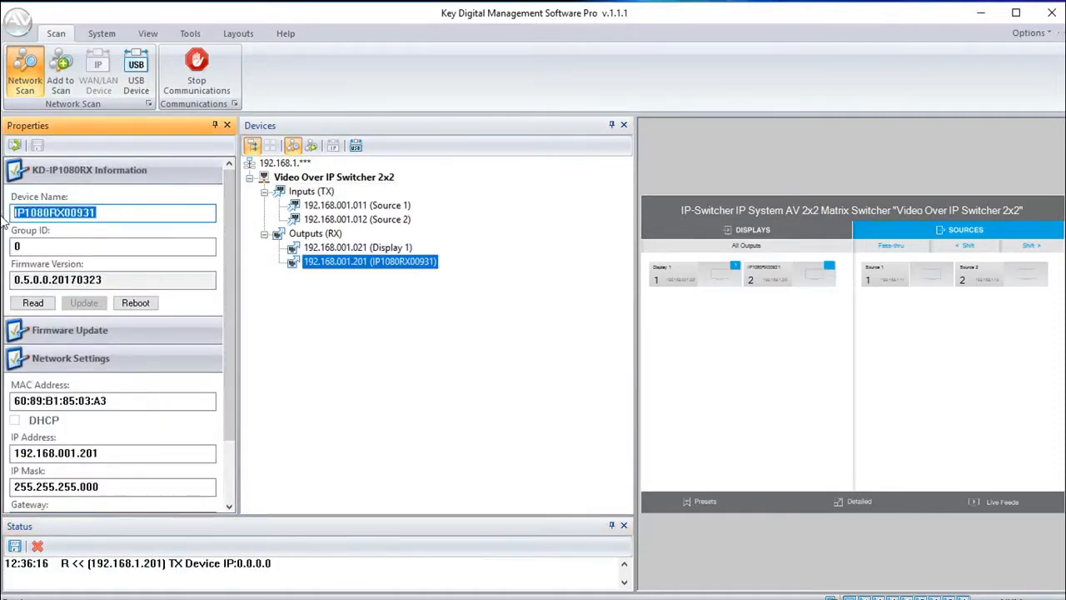
type("Display 2")
key("Tab")
type("1")
Set Display 2's IP address to 192.168.001.22 and write the updated settings to the device.
left_click_drag(91, 453, 103, 452)
double_click(101, 453)
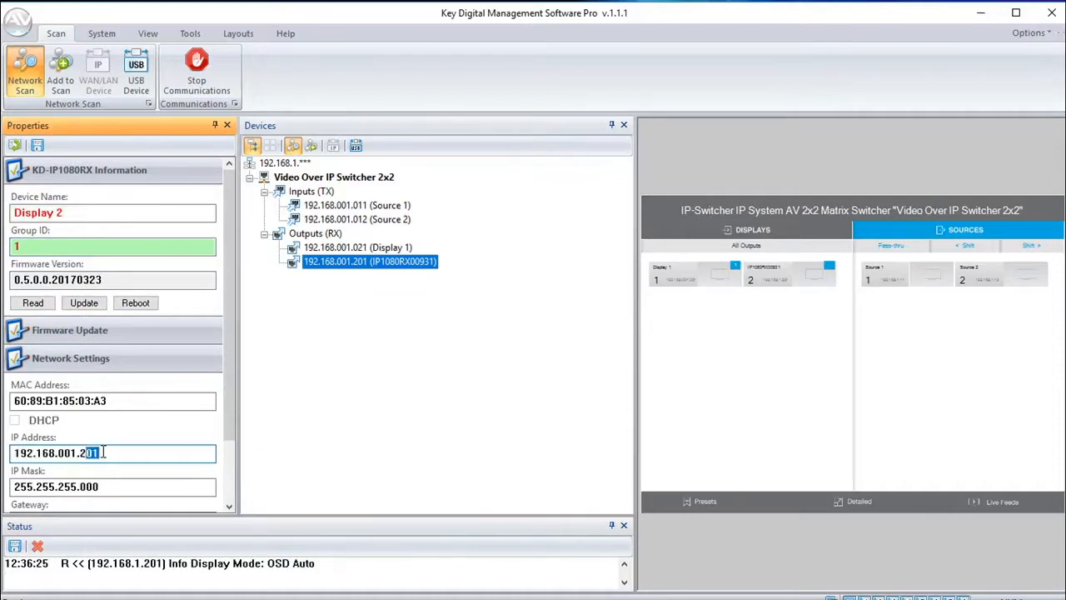
type("2")
left_click(37, 145)
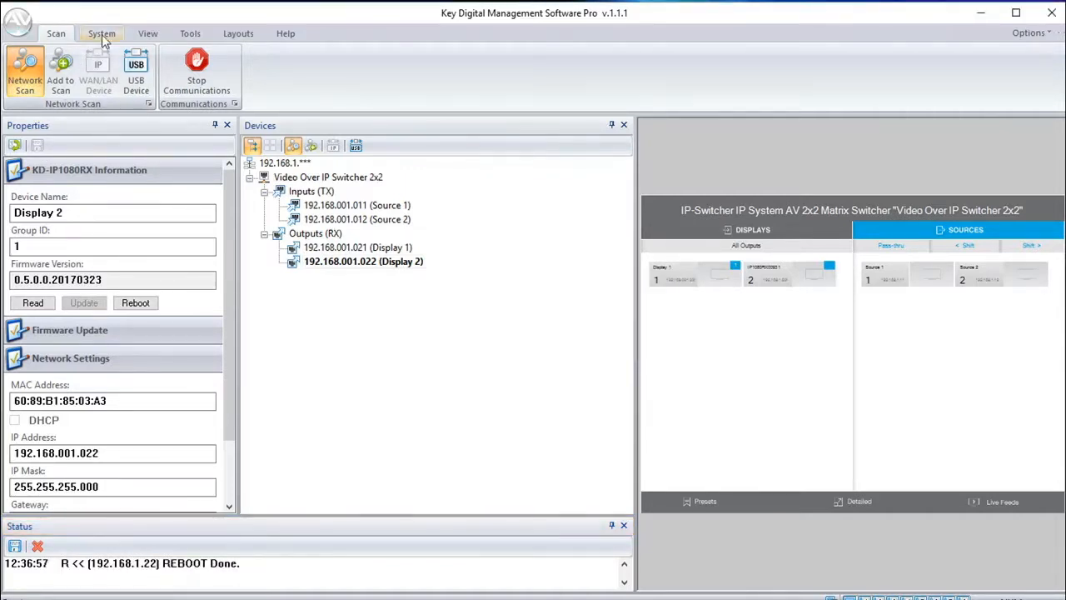
Create a manual switcher named "KD-IP1080 2x2 Demo" with the IP922 4K option off, copied from the scan, and save it.
left_click(102, 35)
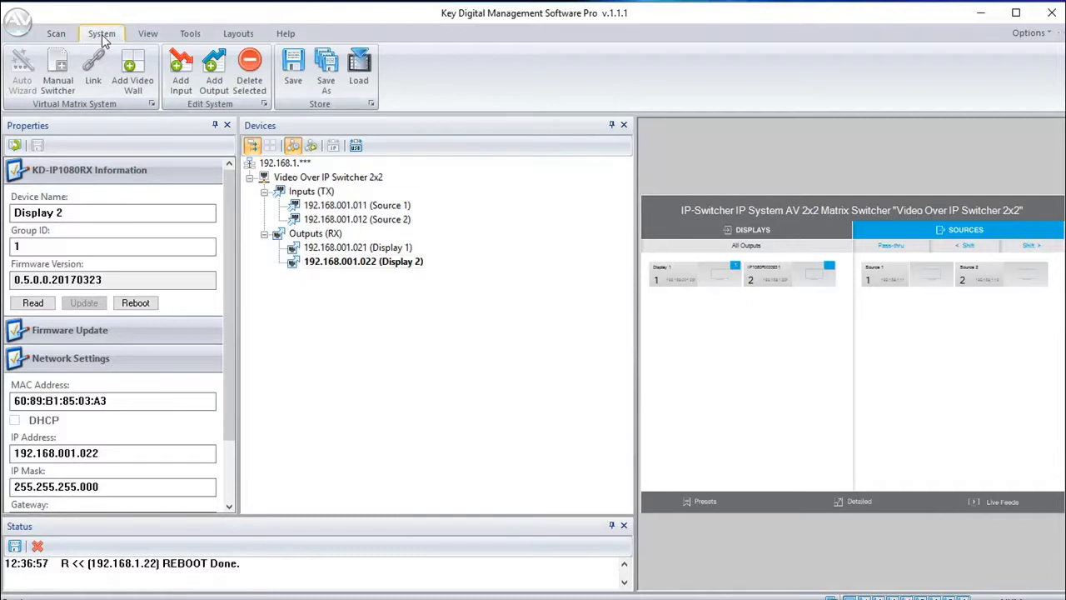
left_click(57, 70)
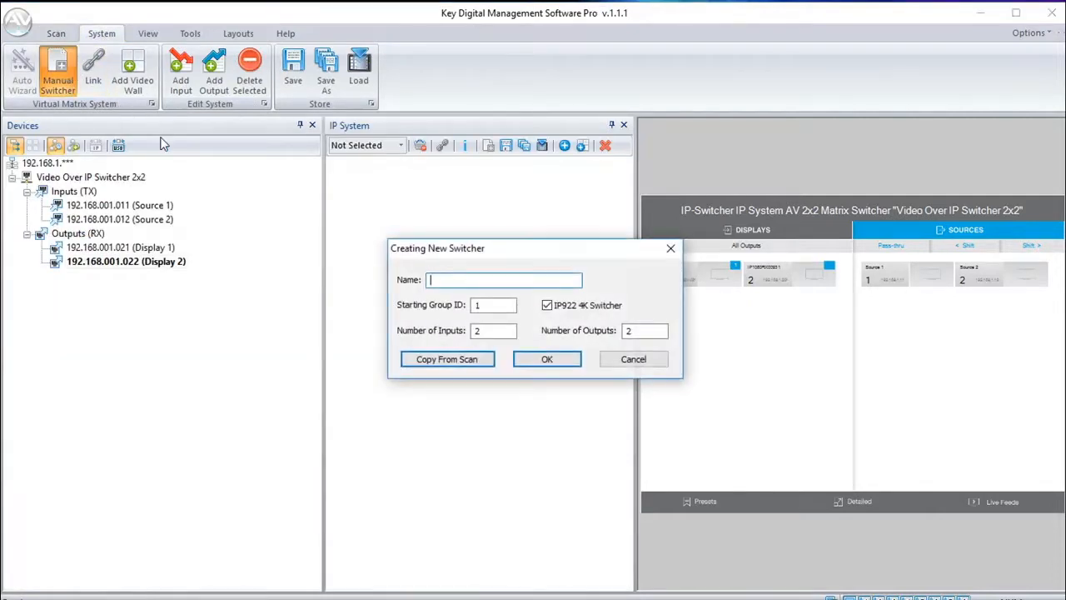
type("KD-IP1080 2x2 Demo")
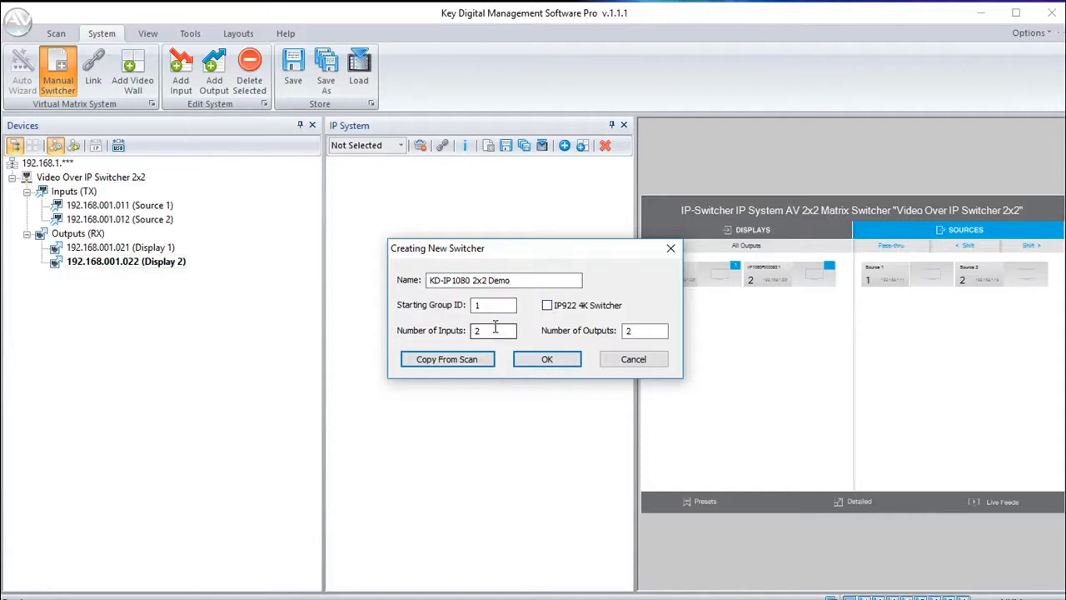
left_click(477, 360)
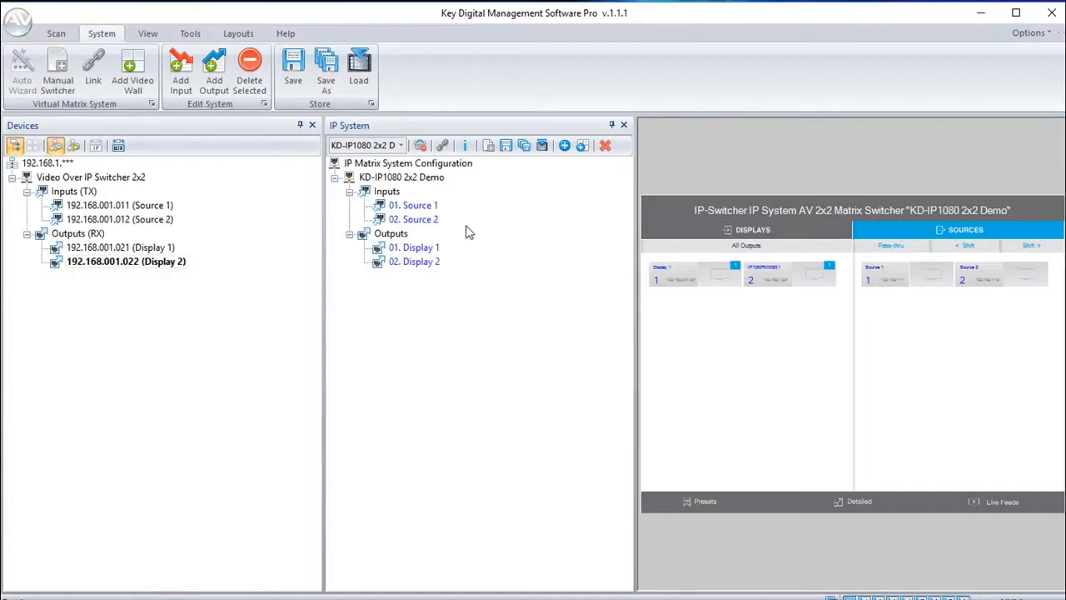
left_click(507, 147)
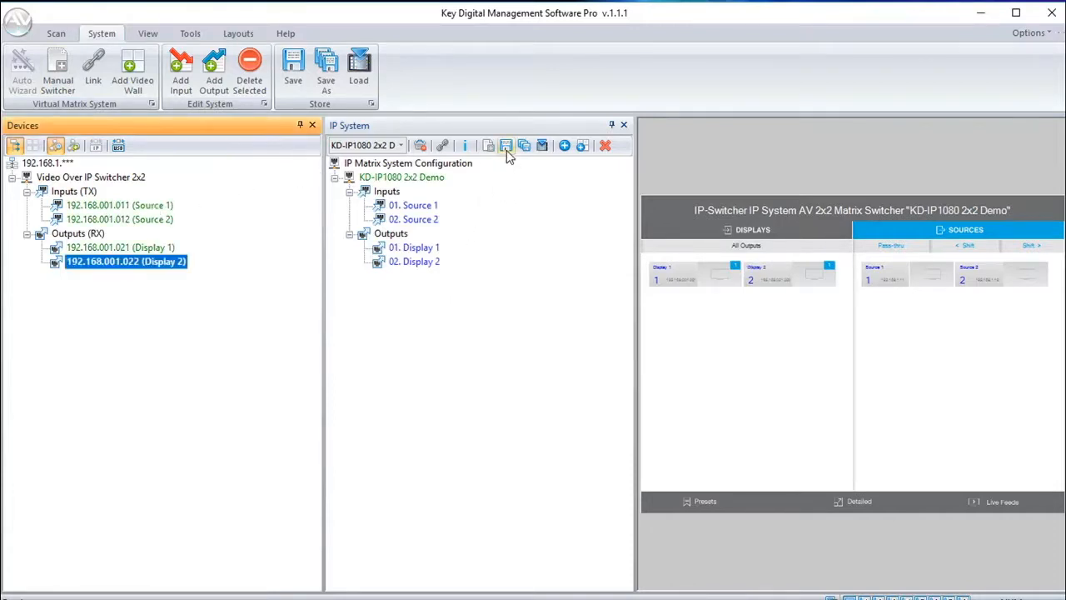
left_click(507, 149)
Rescan the network and select the saved "KD-IP1080 2x2 Demo" switcher as the IP system.
left_click(25, 75)
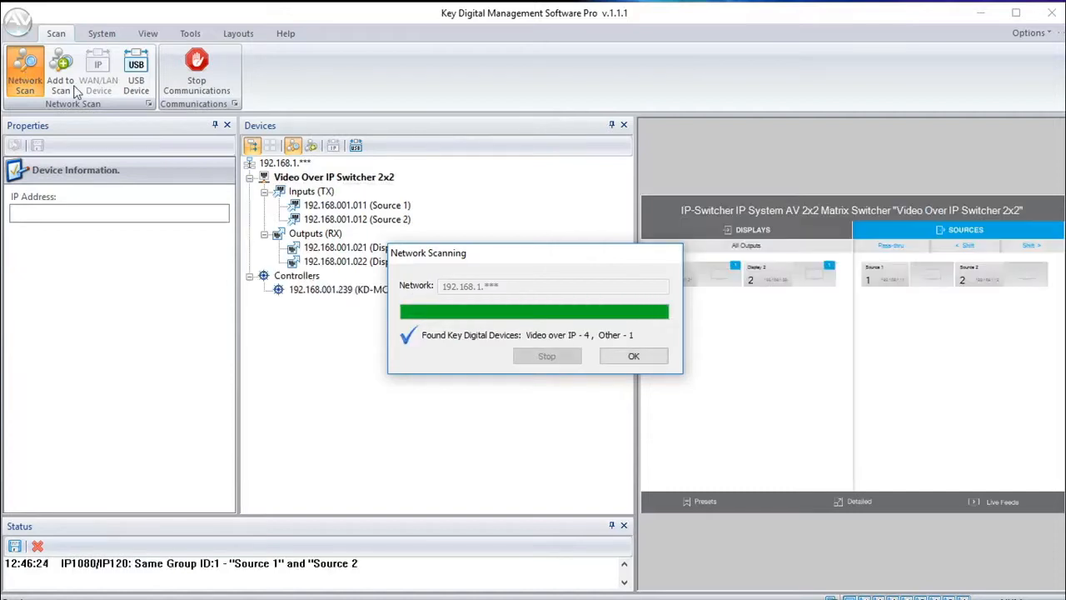
left_click(639, 358)
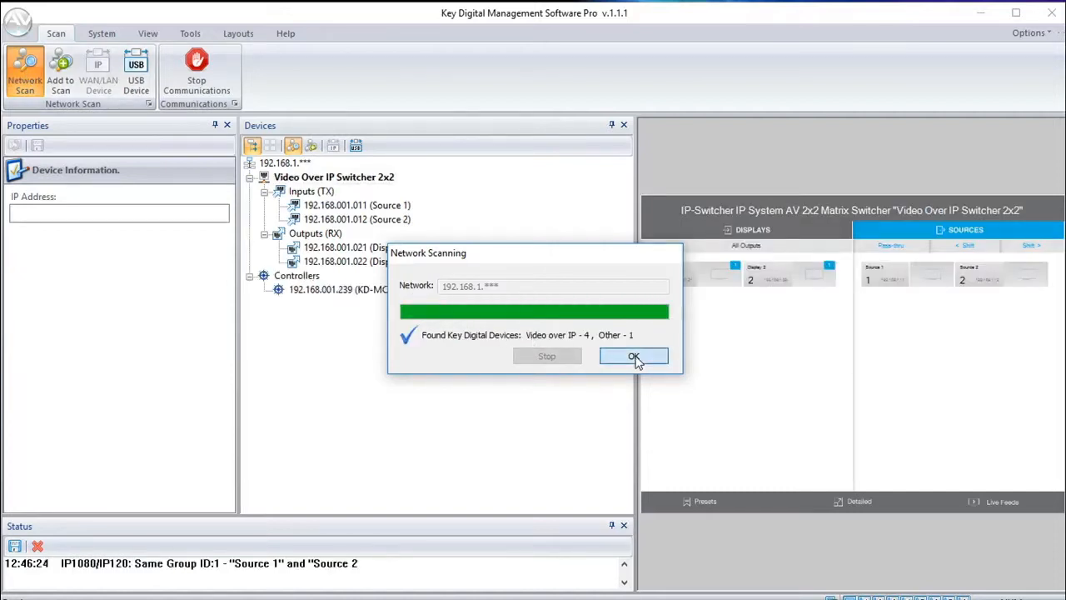
left_click(104, 35)
left_click(57, 74)
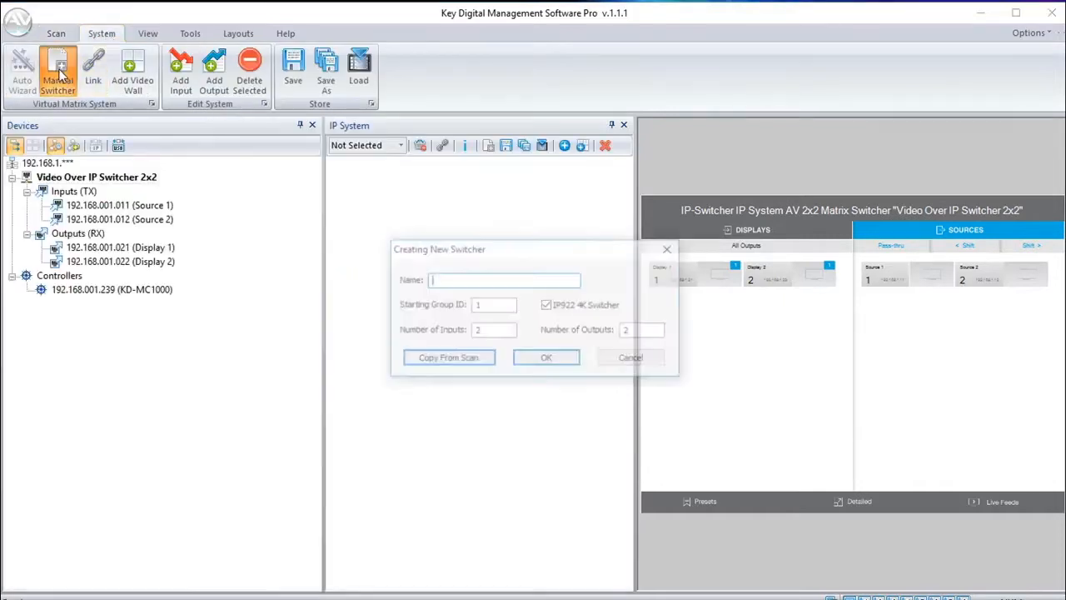
left_click(632, 360)
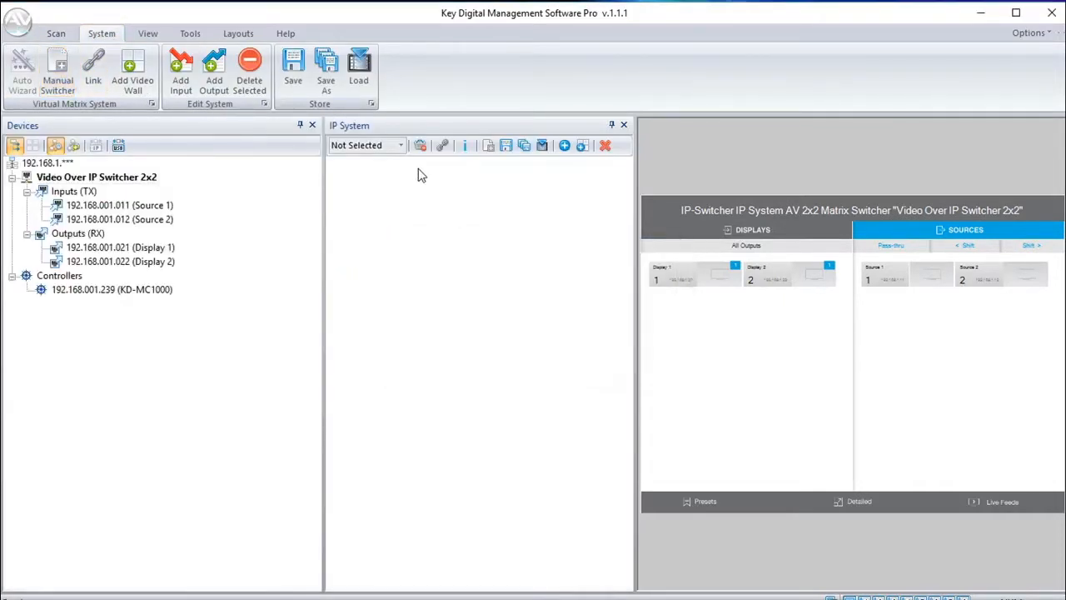
left_click(402, 148)
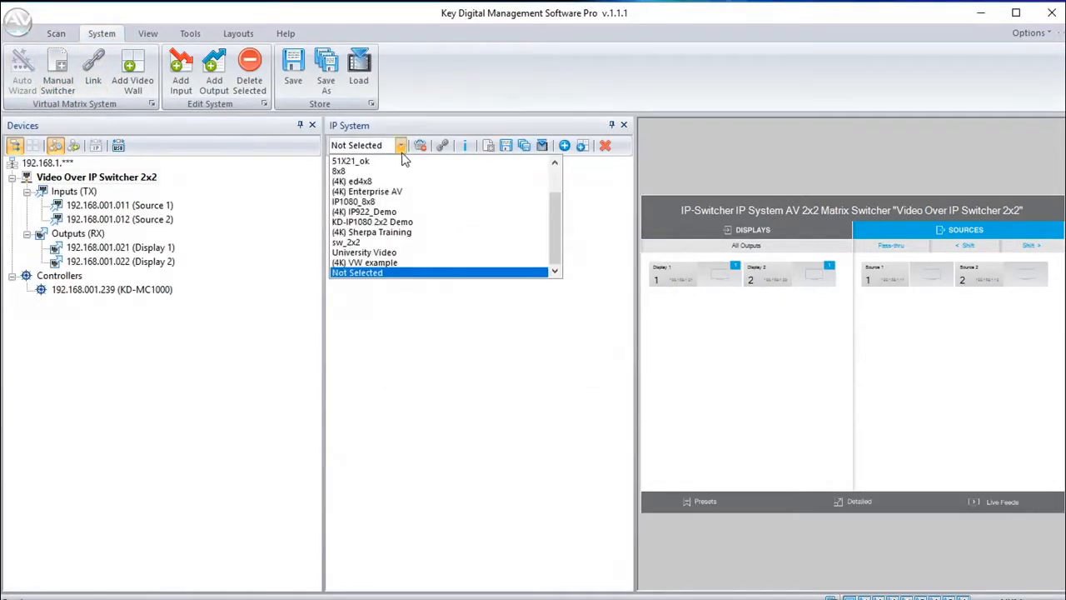
left_click(406, 223)
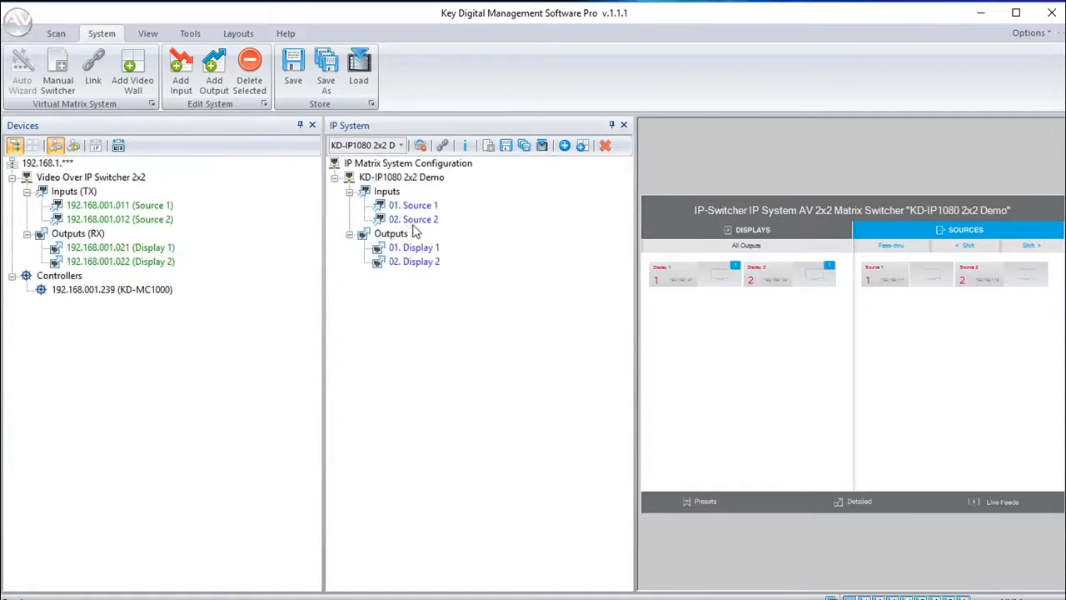
Load the switcher configuration onto the KD-MC1000 controller at 192.168.001.239 using IP port 23.
left_click(543, 146)
left_click(492, 278)
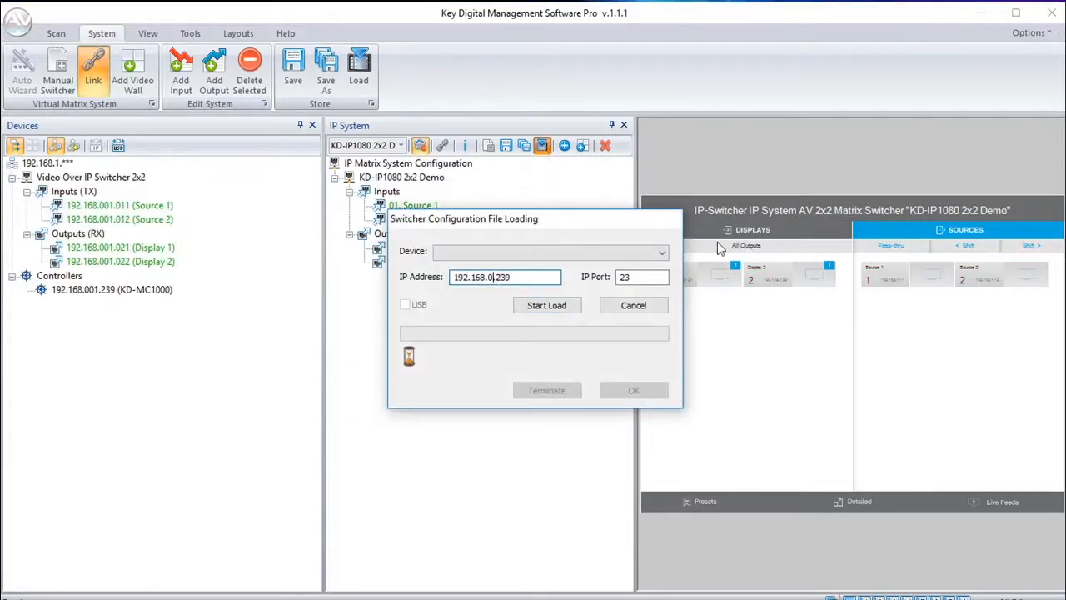
left_click(663, 252)
left_click(581, 267)
left_click(564, 307)
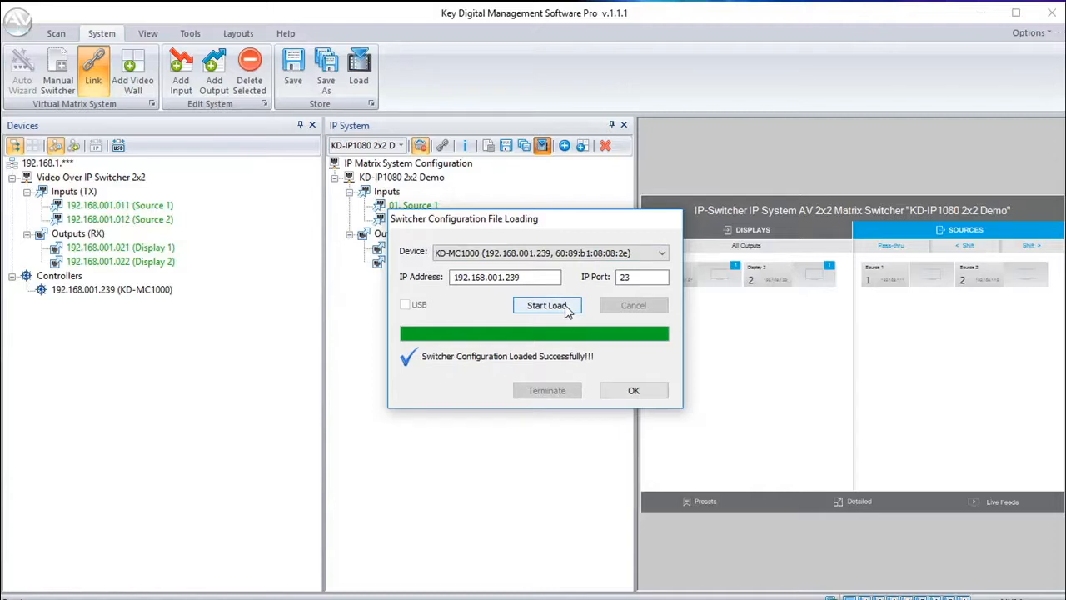
left_click(633, 392)
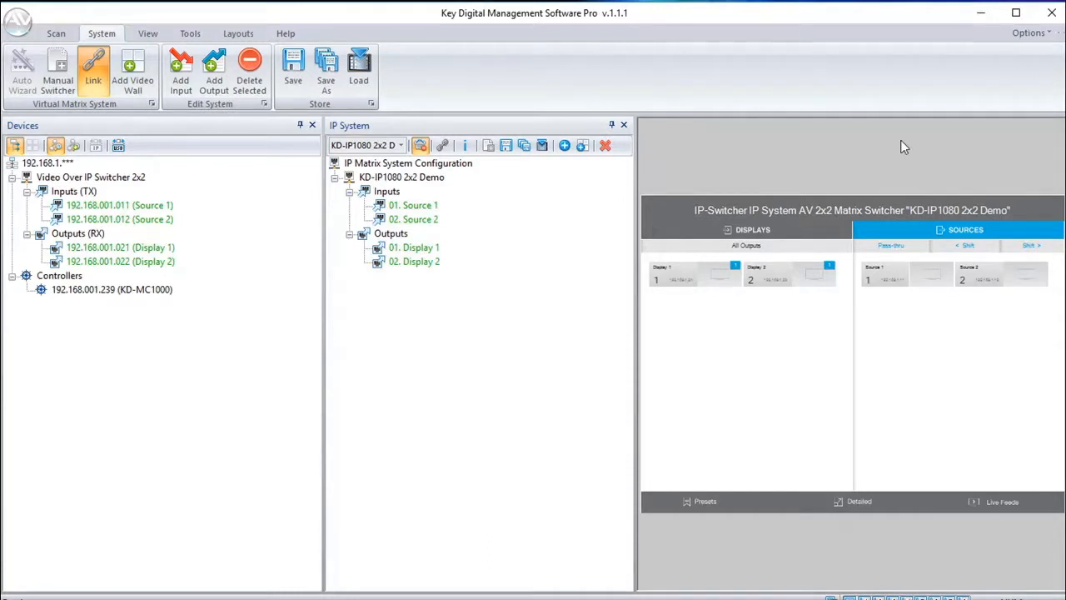
Close the management software and open a Tera Term TCP/IP connection to 192.168.1.239 with service Other on port 23.
left_click(1053, 11)
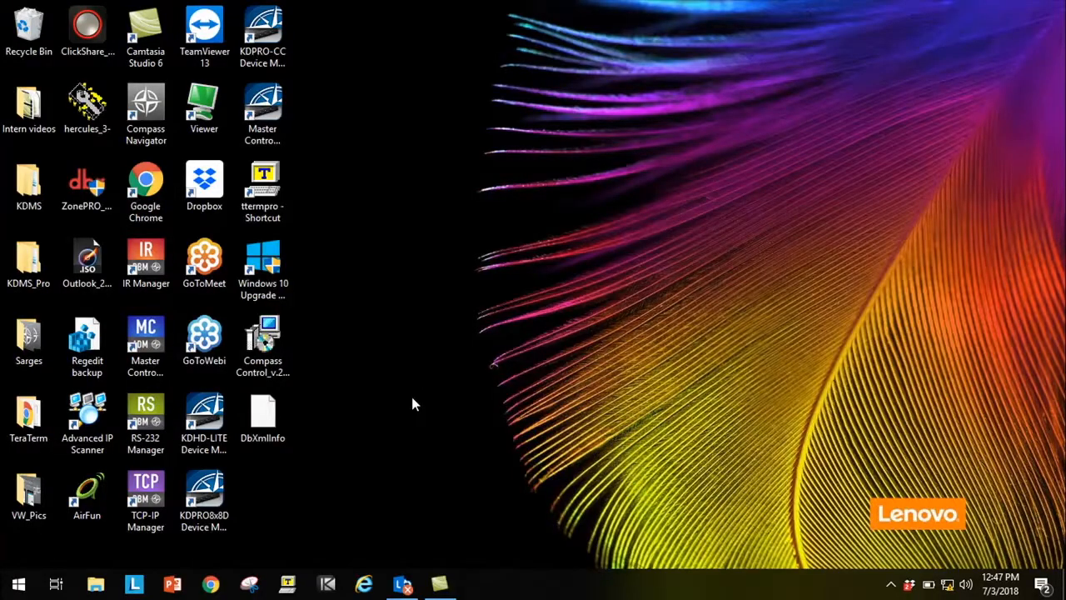
left_click(298, 583)
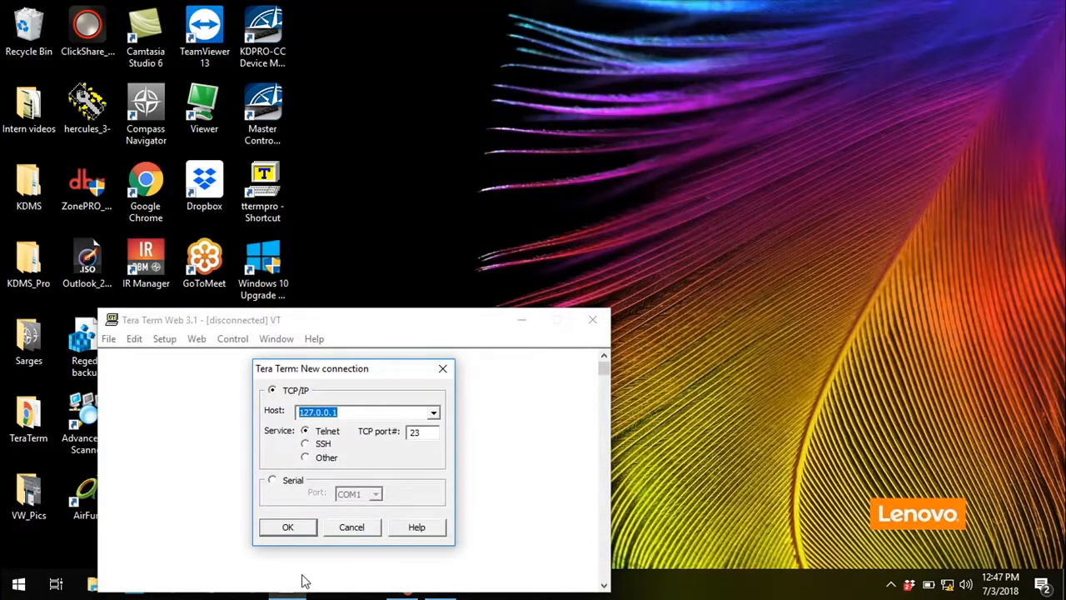
type("192.168.1.239")
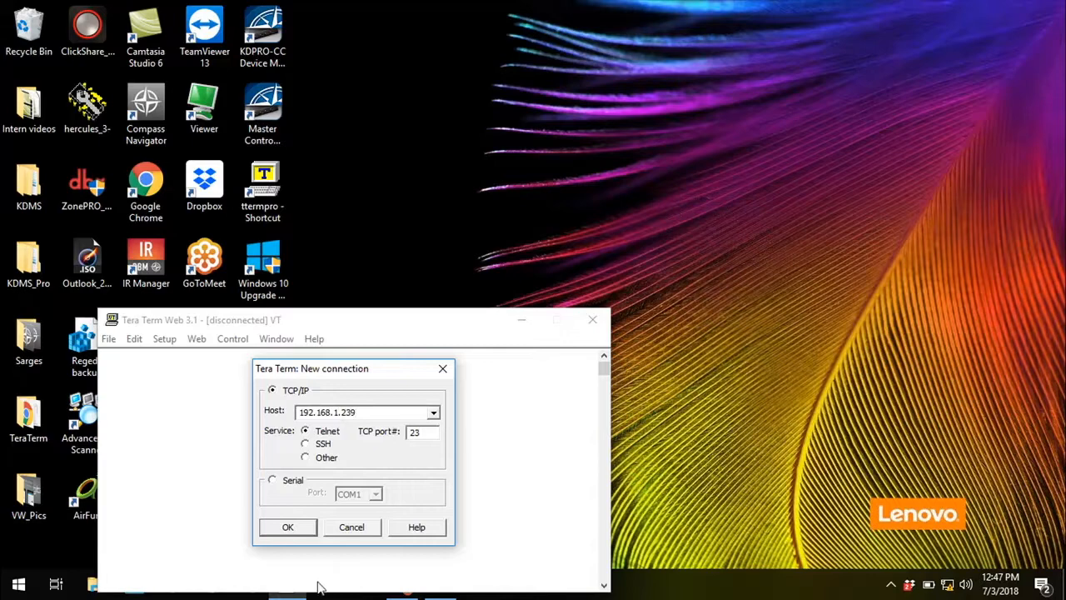
left_click(305, 458)
type("23")
left_click(287, 526)
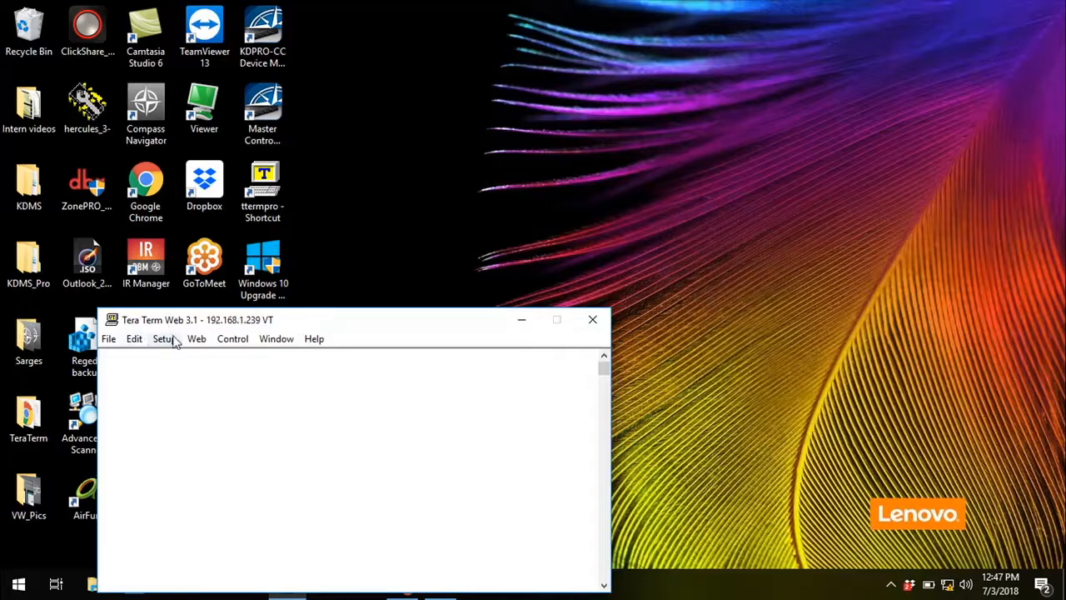
Enable local echo and set the received new-line character to CR in the terminal setup.
left_click(231, 341)
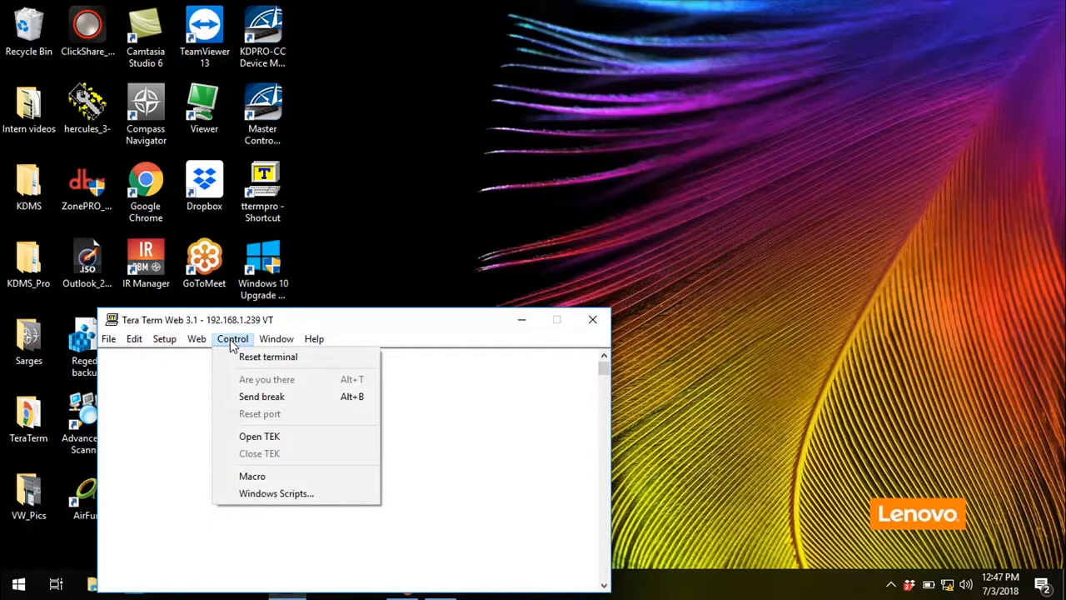
mouse_move(164, 339)
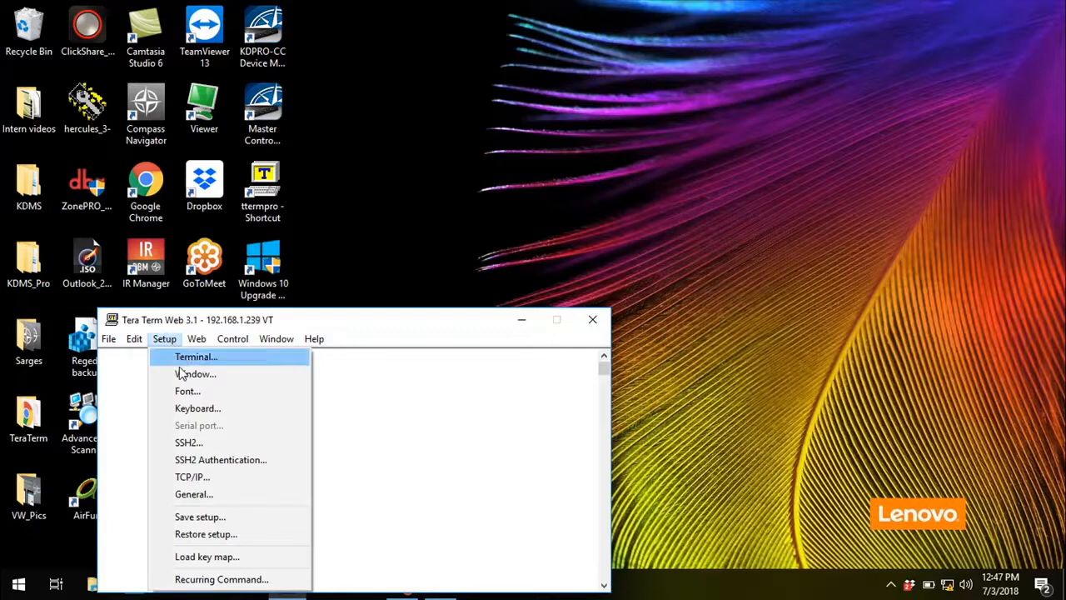
left_click(184, 357)
left_click(376, 492)
left_click(414, 431)
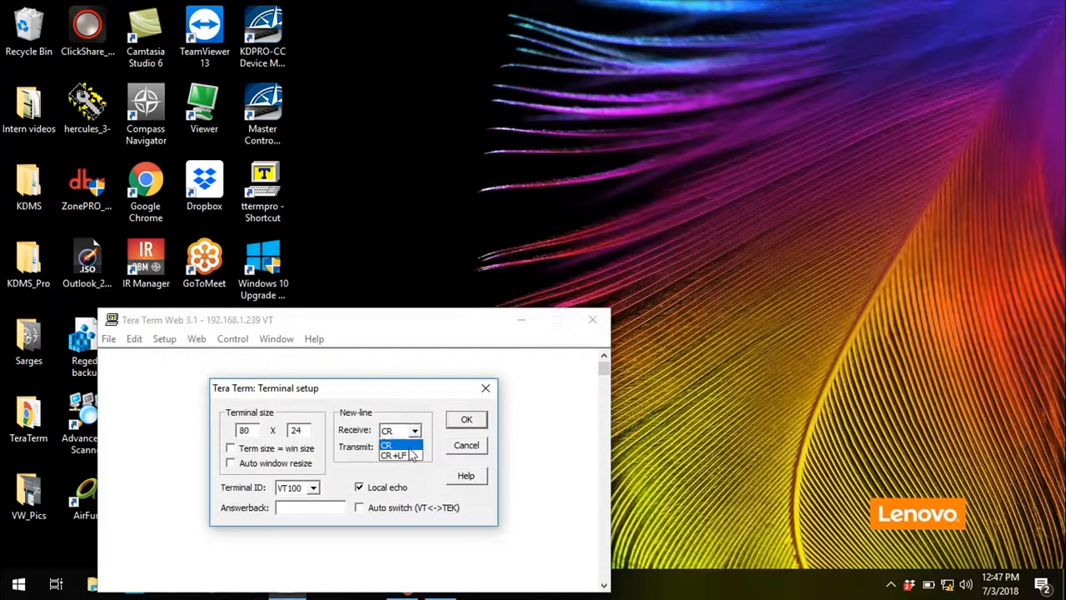
left_click(400, 446)
left_click(467, 420)
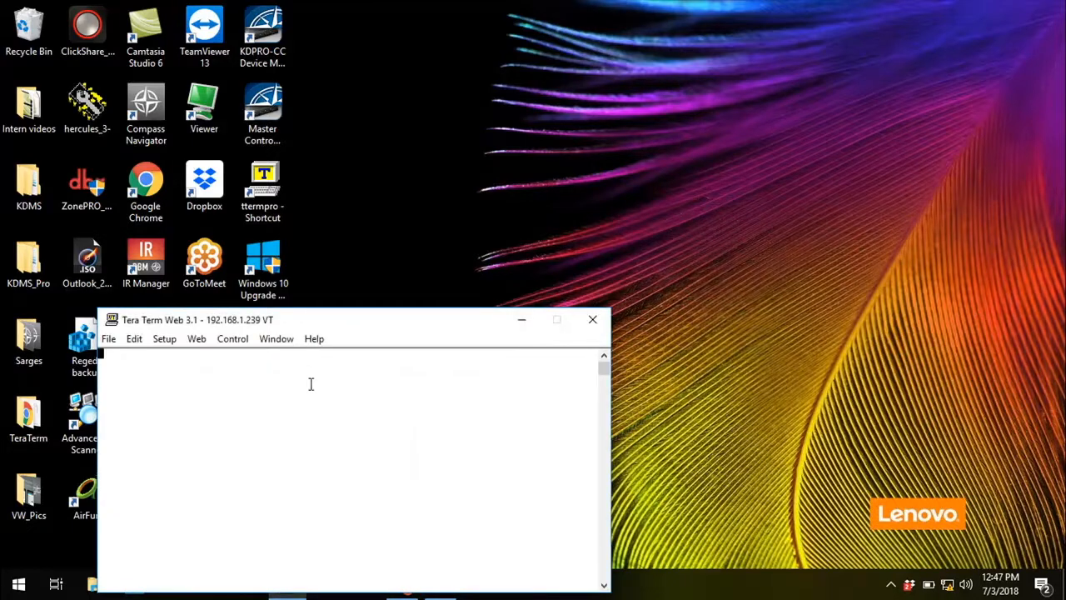
Query the controller with the sta command, review its video input TX and output RX status, and close the terminal session.
type("sta")
key("Return")
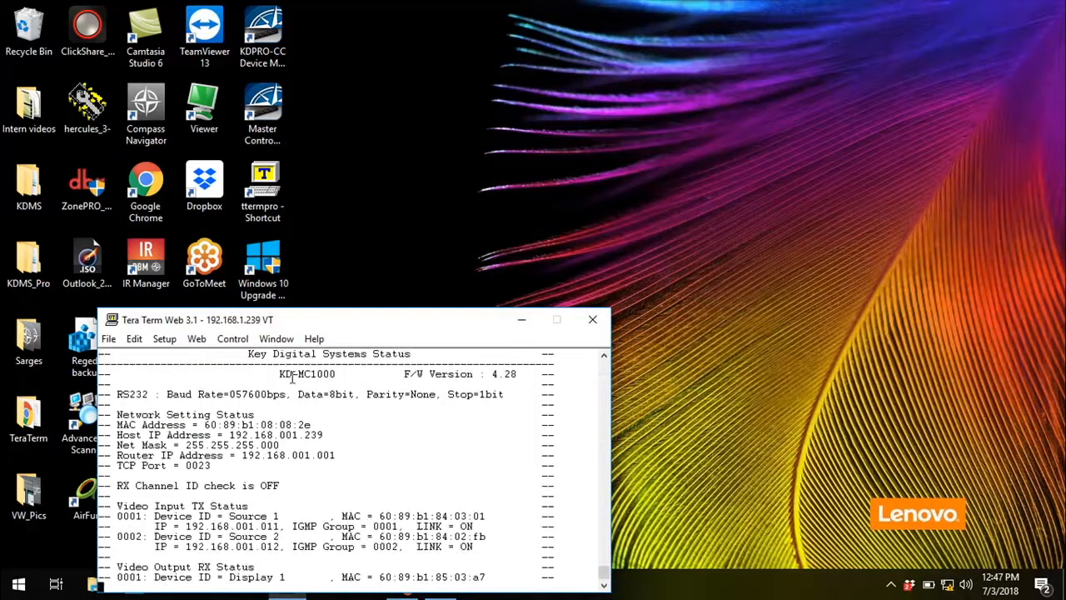
left_click_drag(247, 310, 253, 92)
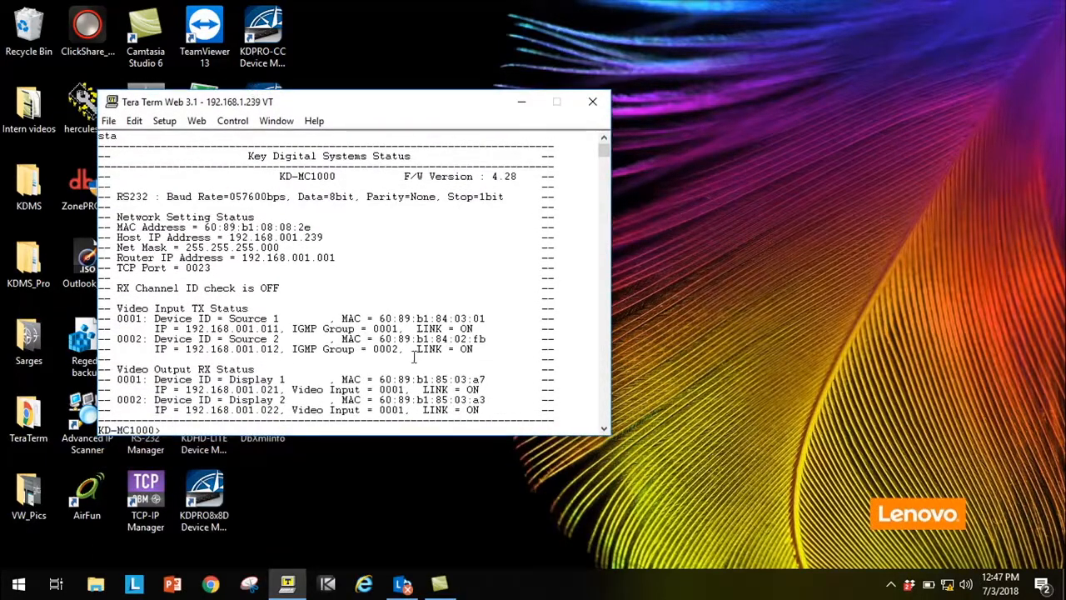
left_click_drag(117, 305, 584, 411)
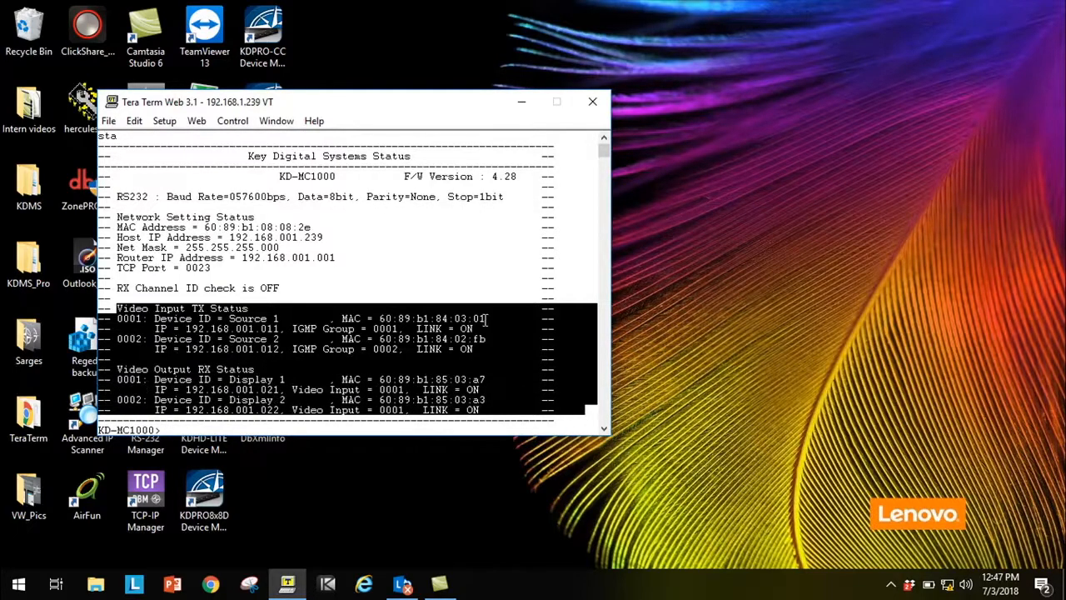
left_click(467, 242)
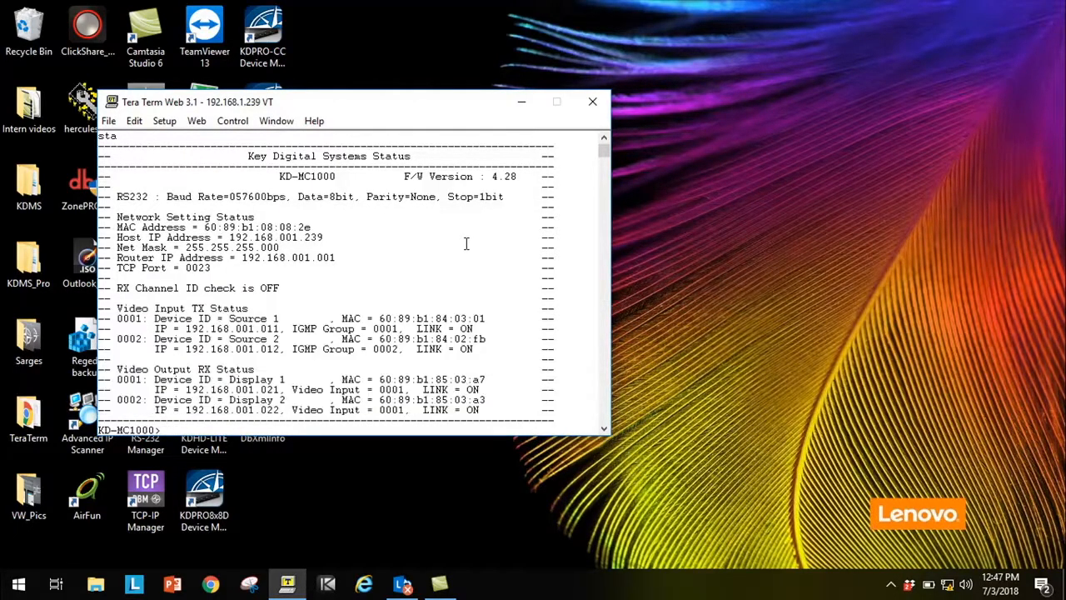
left_click(594, 104)
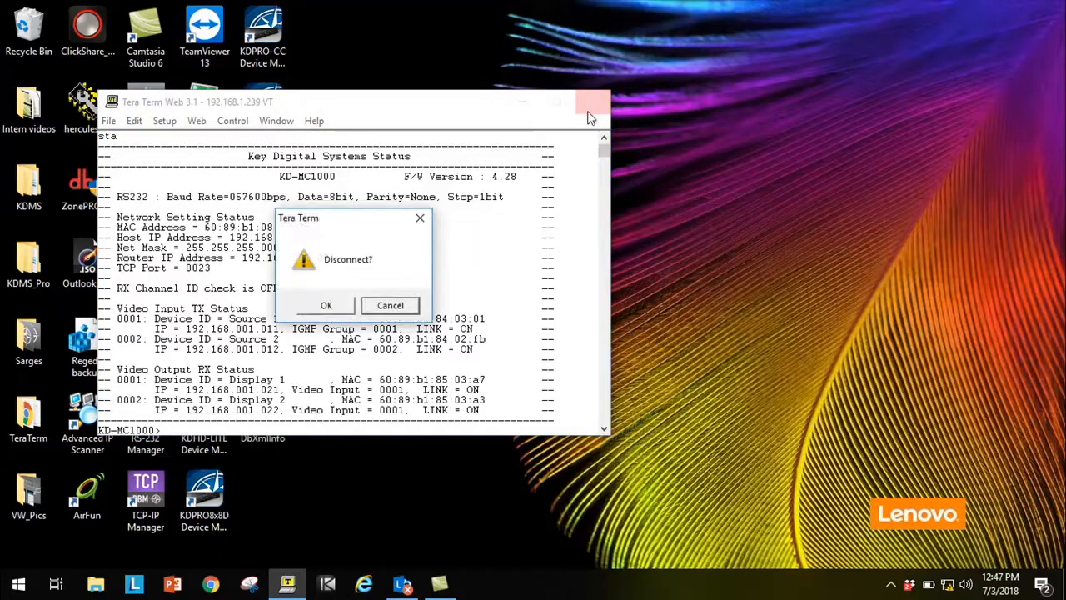
left_click(316, 304)
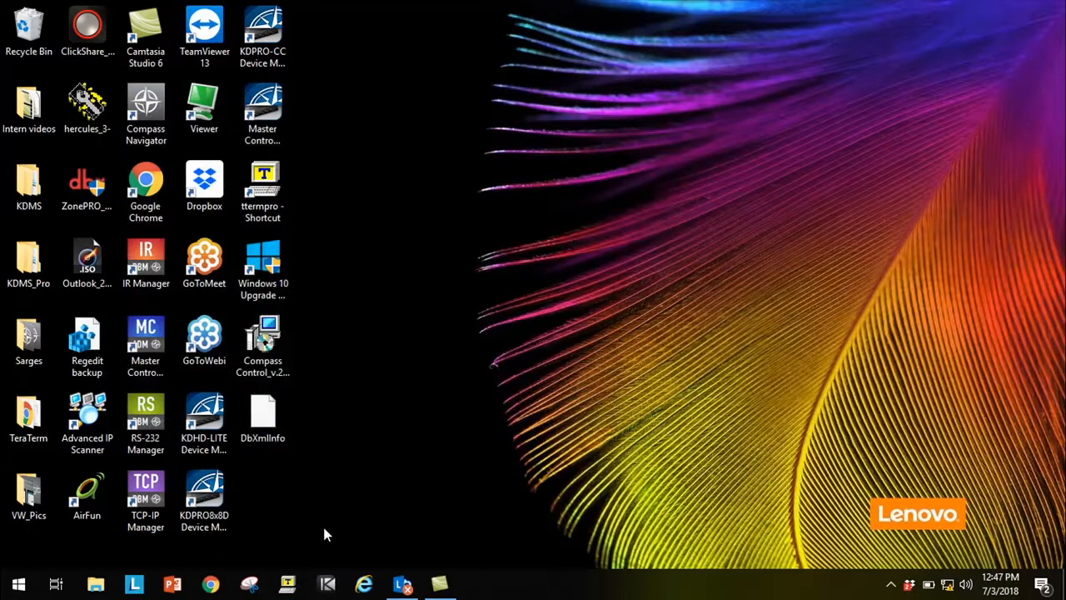
Switch back to Key Digital Management Software Pro and scan the network for devices.
left_click(328, 589)
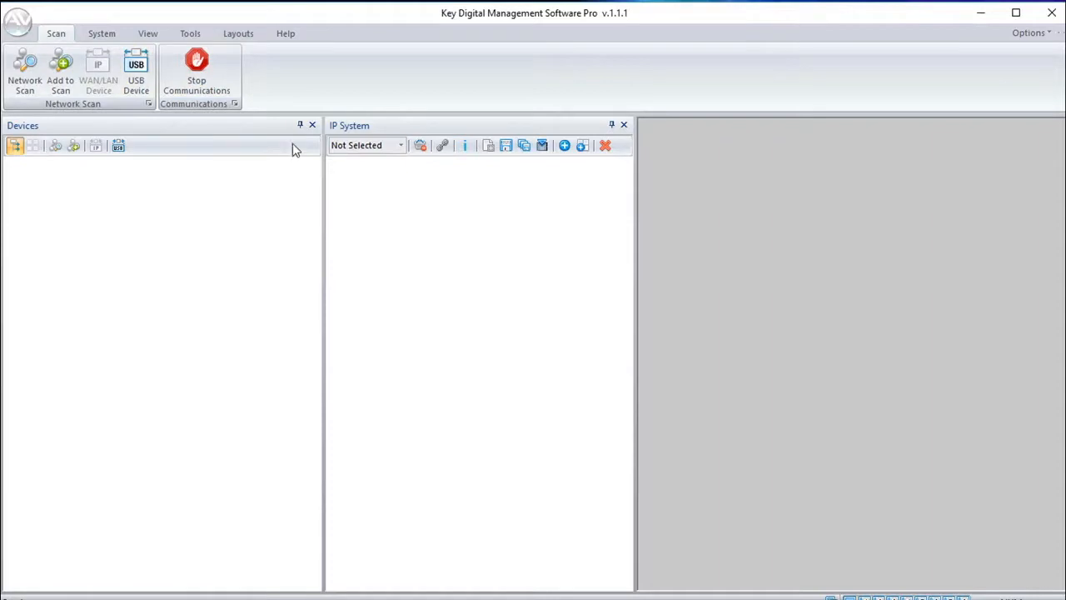
left_click(30, 75)
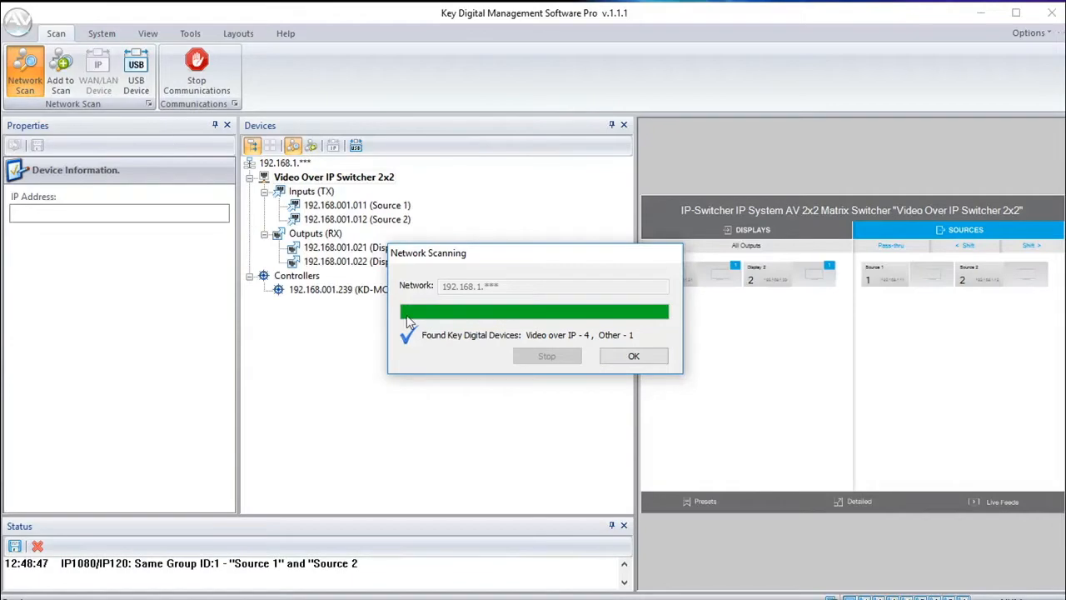
left_click(633, 355)
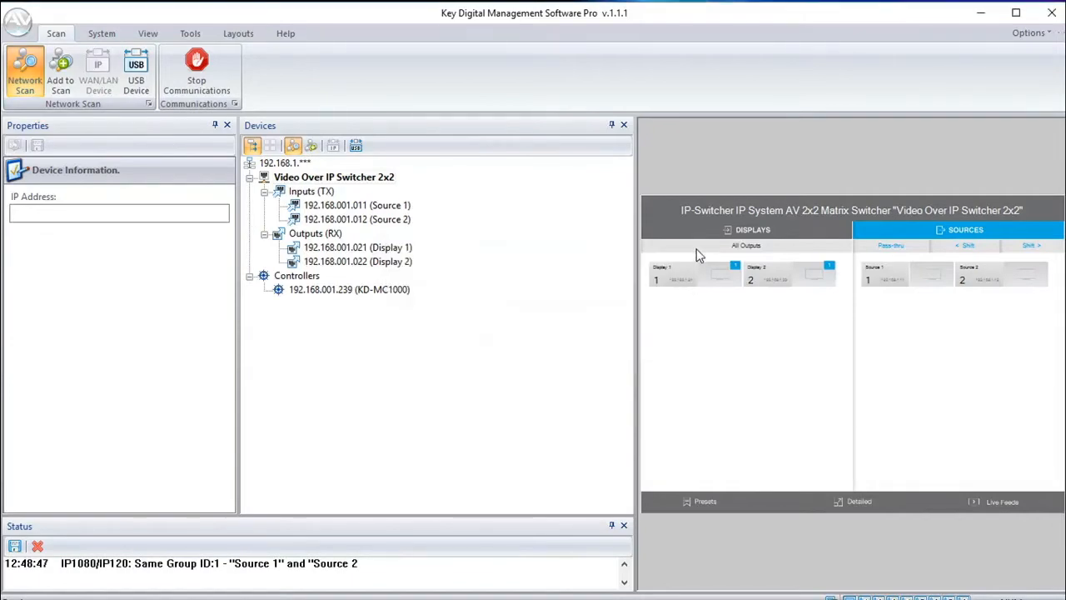